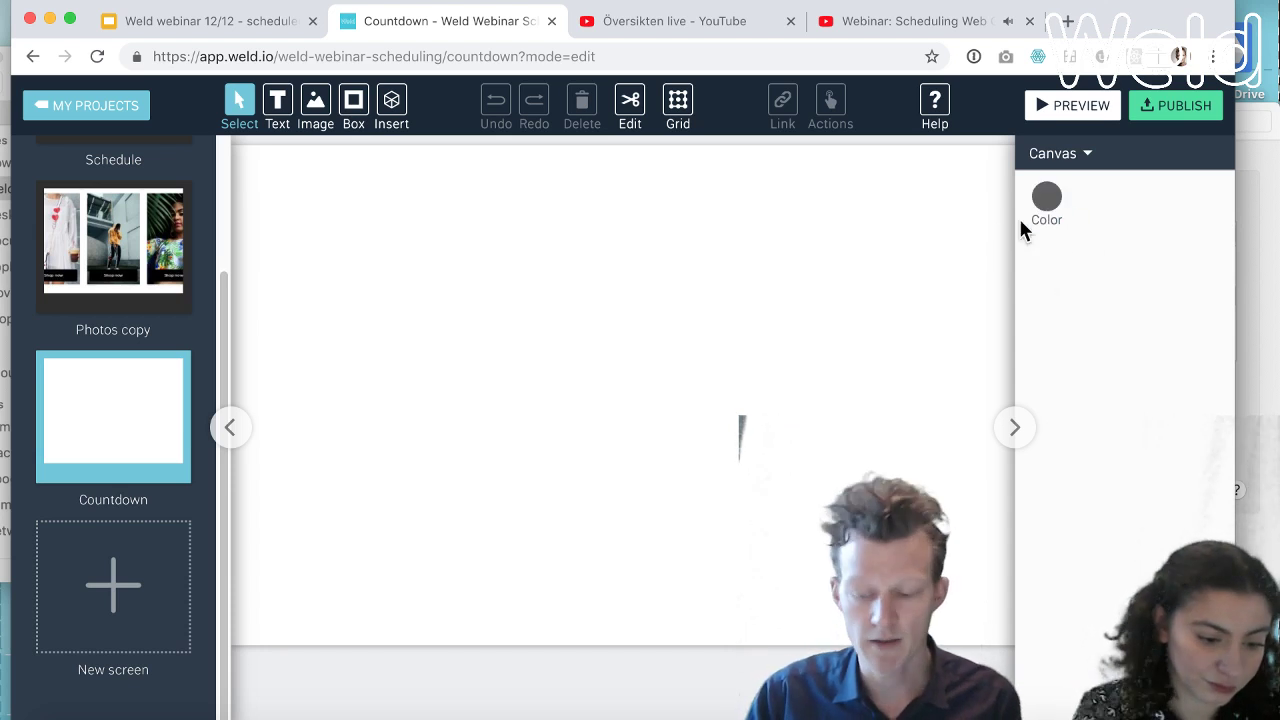
Try red and green as the canvas background colour, leaving it on green #47e2a1.
{"action": "left_click", "coordinate": [1046, 198]}
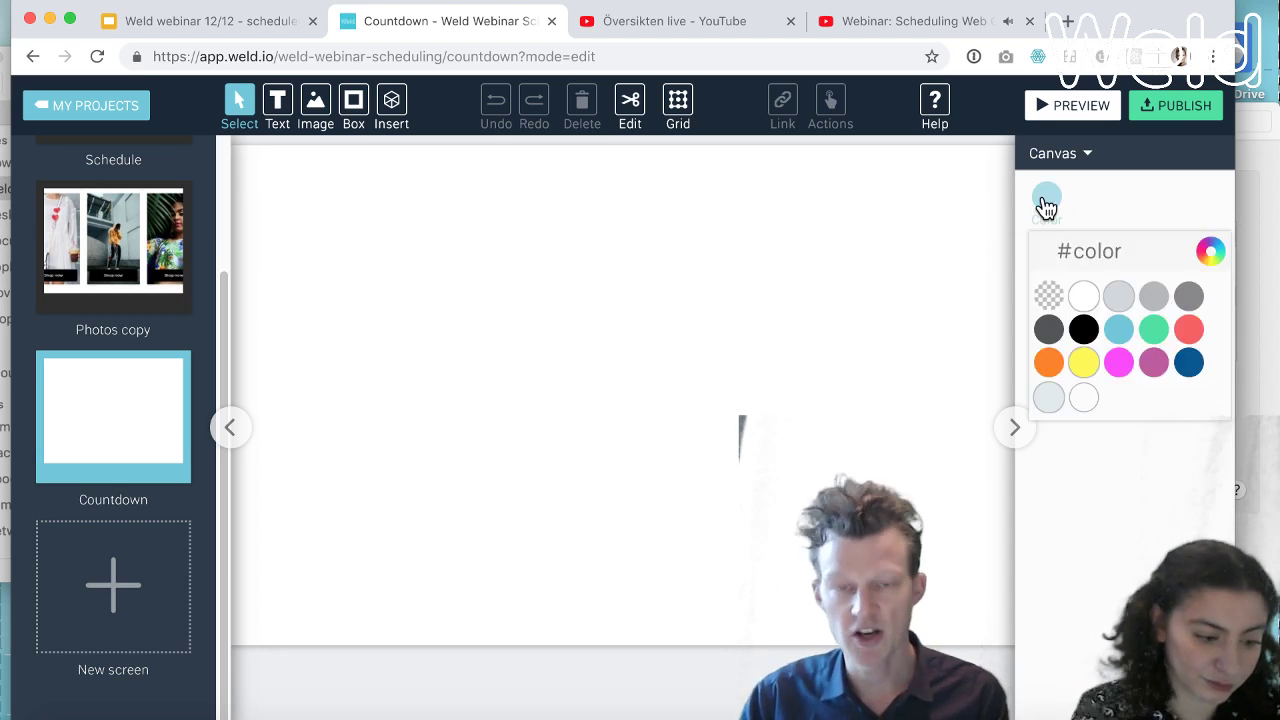
{"action": "left_click", "coordinate": [1087, 365]}
{"action": "left_click", "coordinate": [1188, 339]}
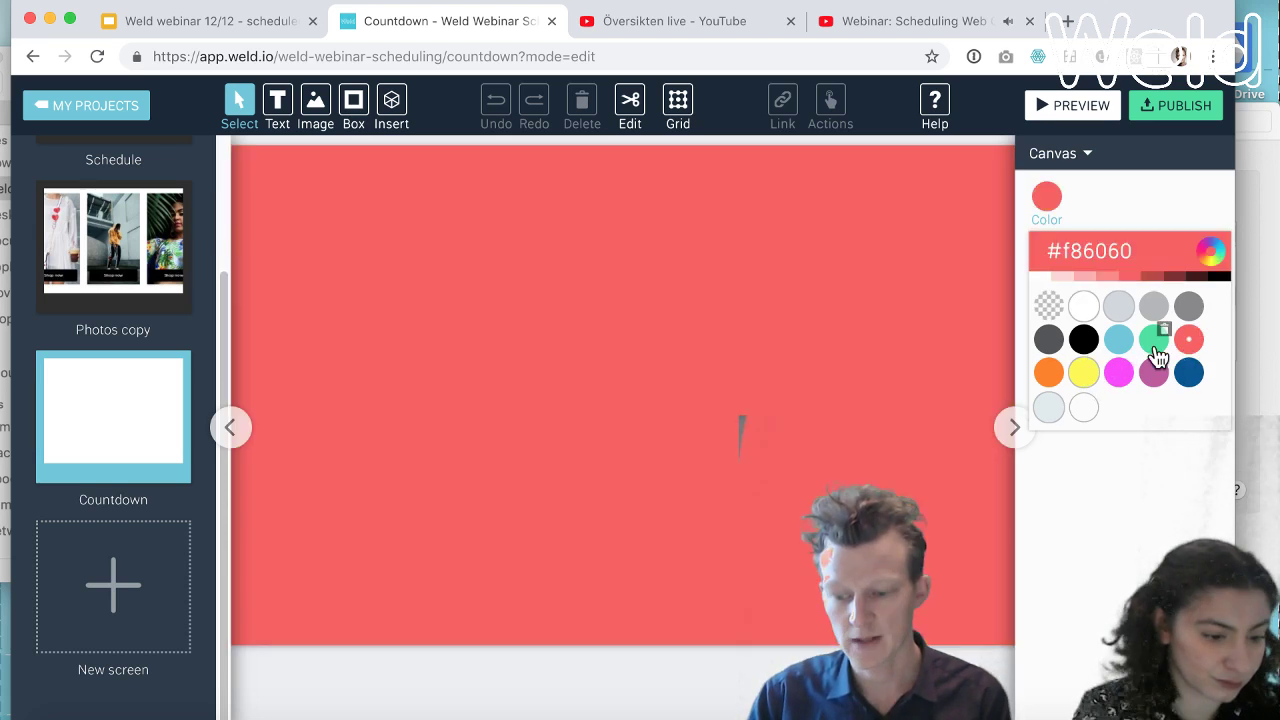
{"action": "left_click", "coordinate": [1155, 343]}
{"action": "left_click", "coordinate": [756, 358]}
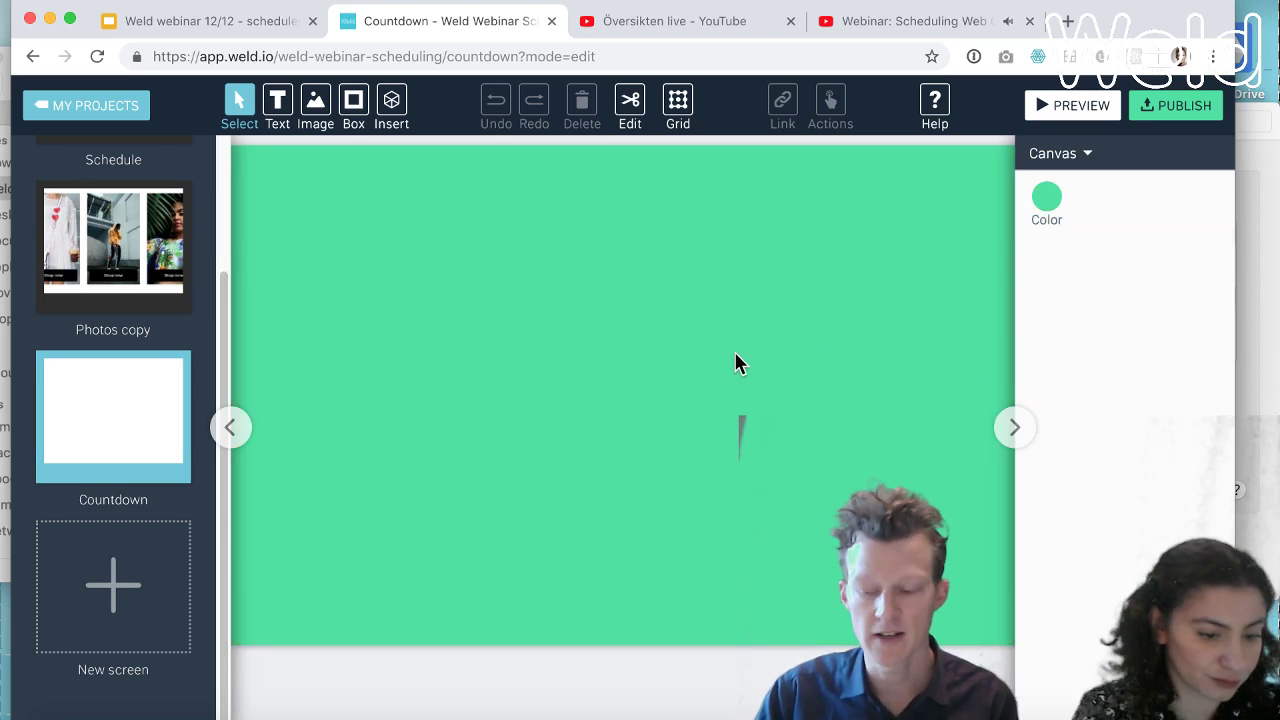
Draw a trial box on the green canvas, open its colour options, and delete the box.
{"action": "left_click", "coordinate": [354, 100]}
{"action": "left_click_drag", "start_coordinate": [443, 271], "coordinate": [669, 446]}
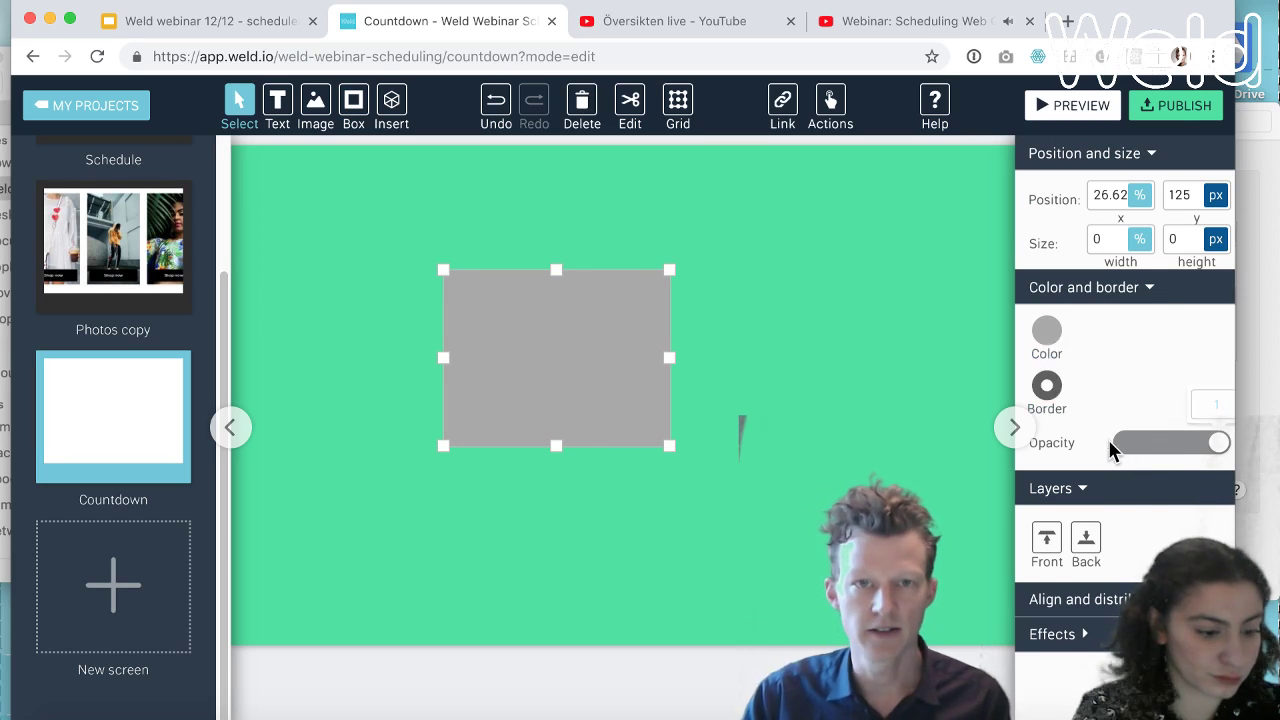
{"action": "left_click", "coordinate": [1046, 340]}
{"action": "left_click", "coordinate": [1060, 548]}
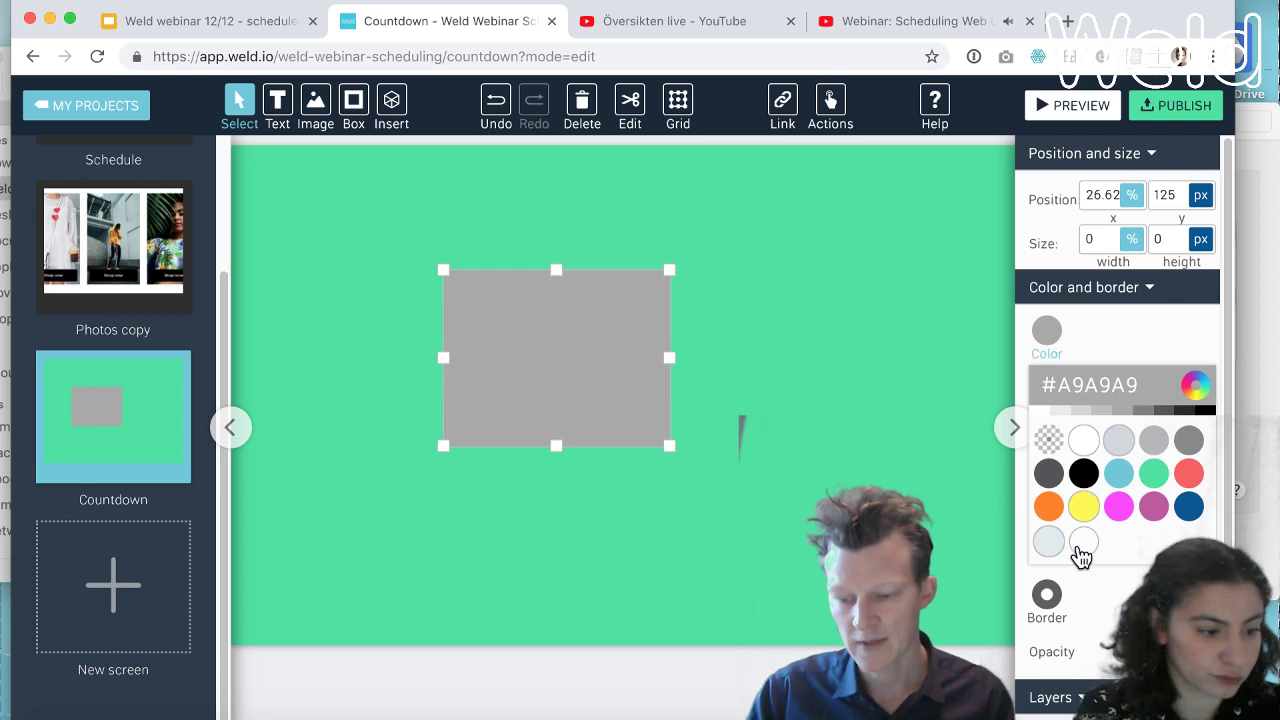
{"action": "left_click", "coordinate": [873, 482]}
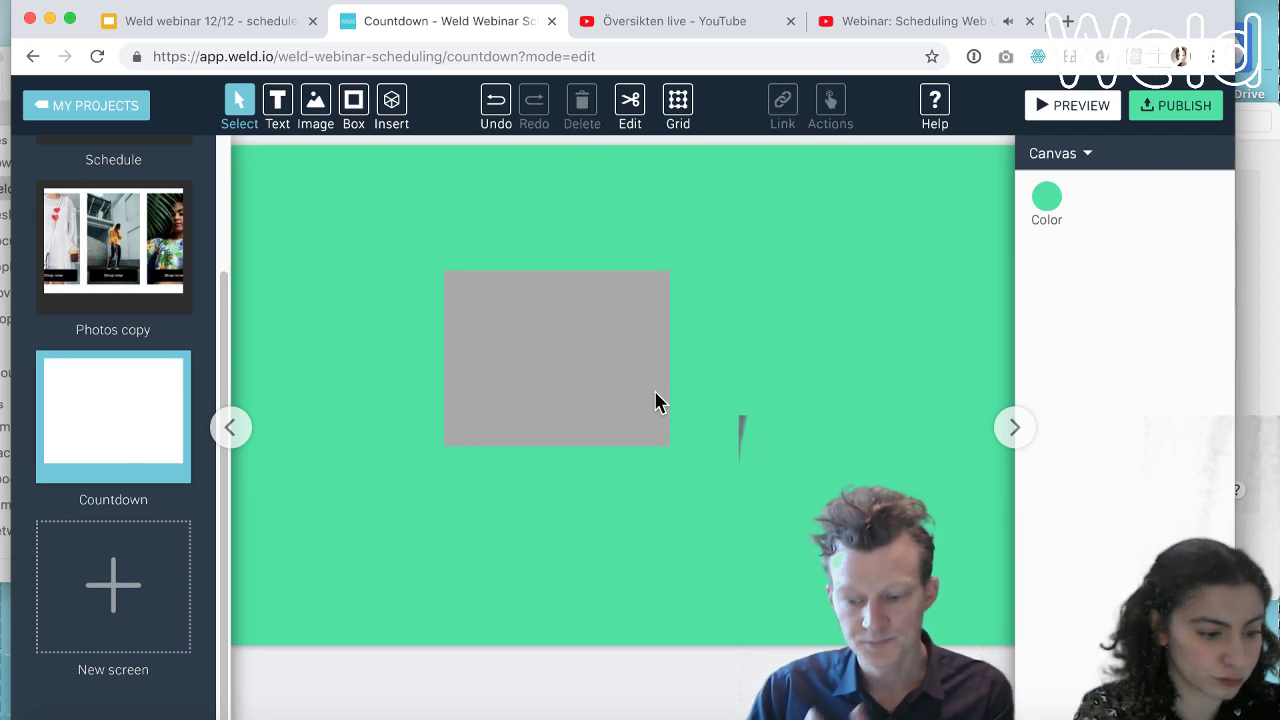
{"action": "left_click", "coordinate": [650, 398]}
{"action": "key", "text": "Delete"}
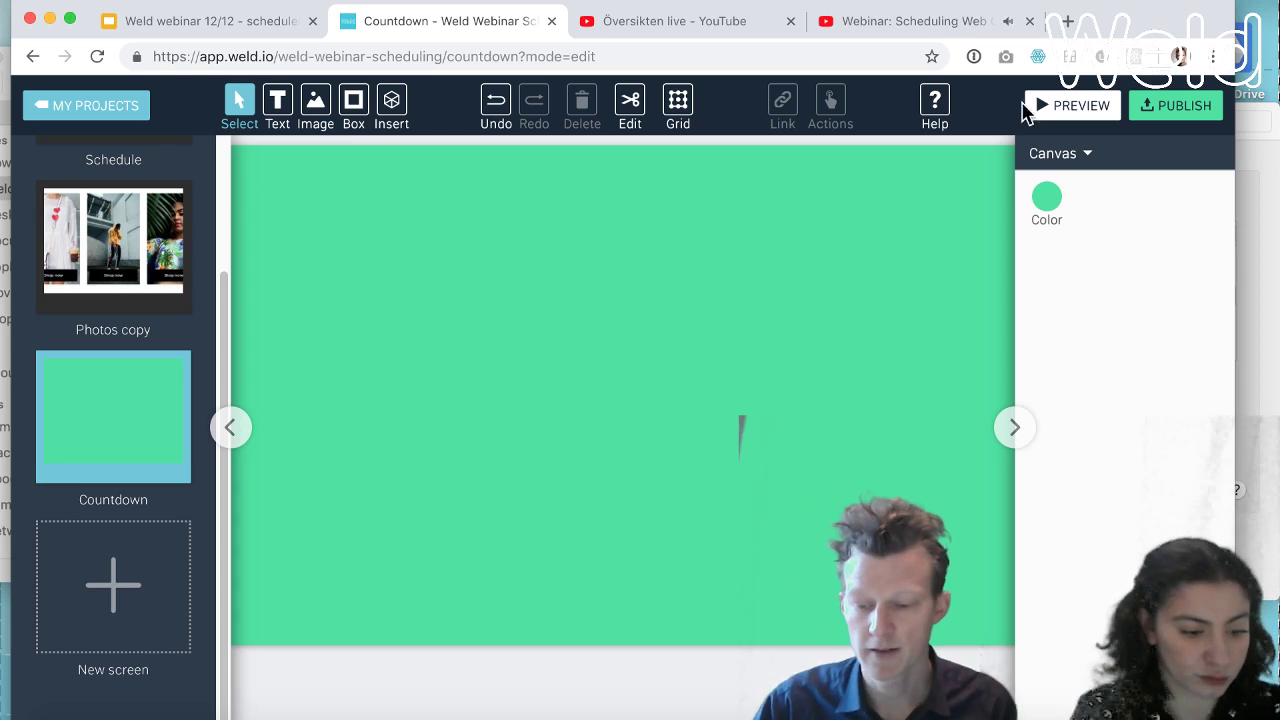
Set the canvas background colour of the Countdown screen to white.
{"action": "left_click", "coordinate": [1046, 205]}
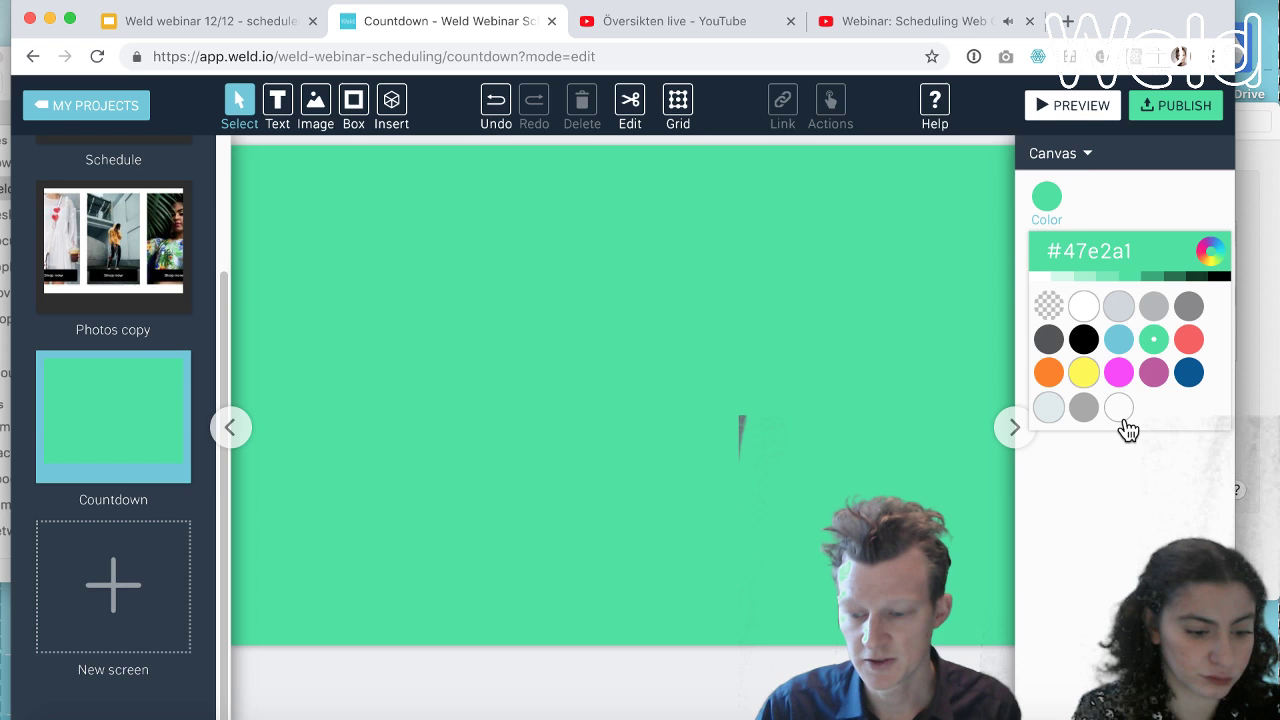
{"action": "left_click", "coordinate": [1093, 329]}
{"action": "left_click", "coordinate": [794, 170]}
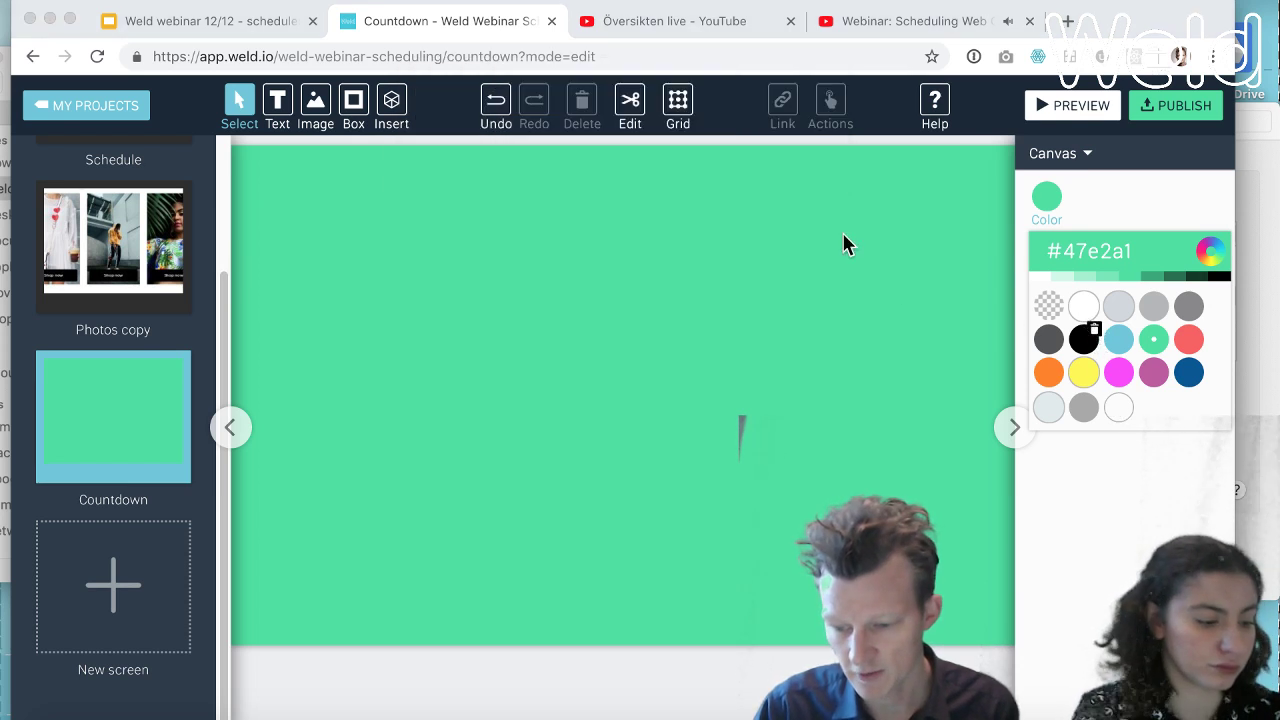
{"action": "left_click", "coordinate": [1082, 312]}
{"action": "left_click", "coordinate": [556, 362]}
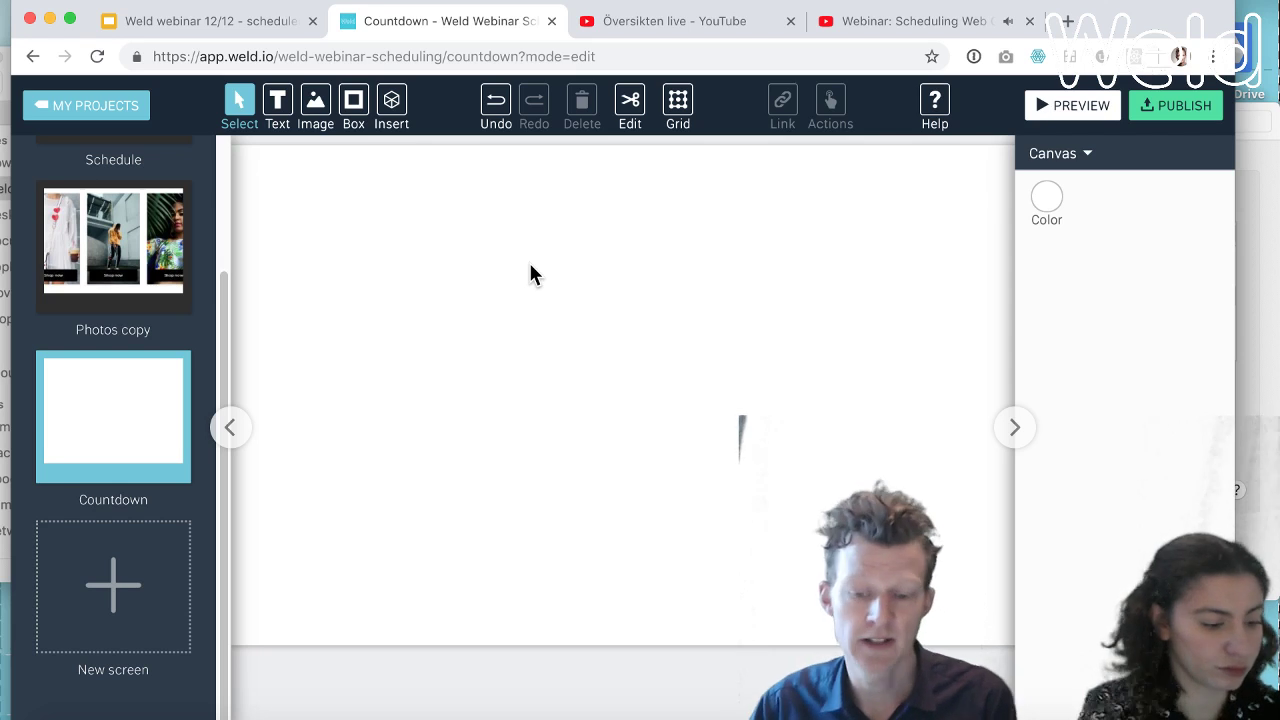
Find the Countdown object by searching for "count" and place it on the canvas at about X 19%, Y 158 px.
{"action": "left_click", "coordinate": [393, 105]}
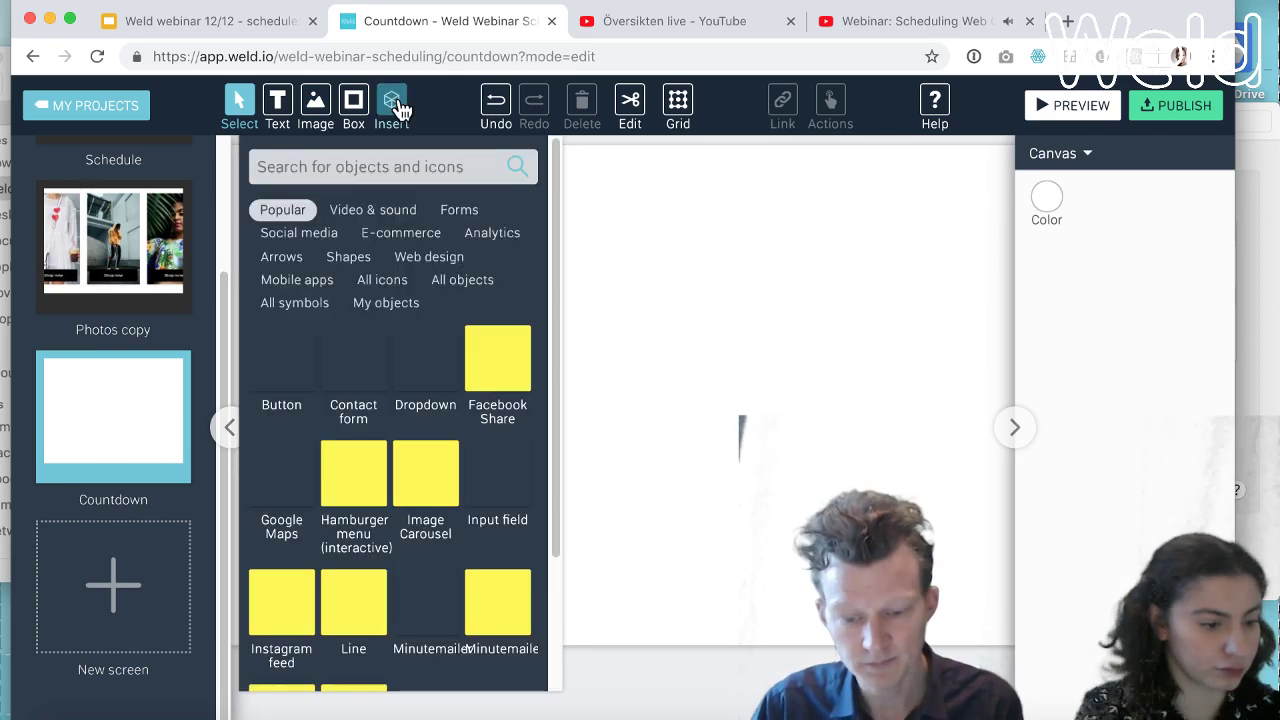
{"action": "mouse_move", "coordinate": [368, 345]}
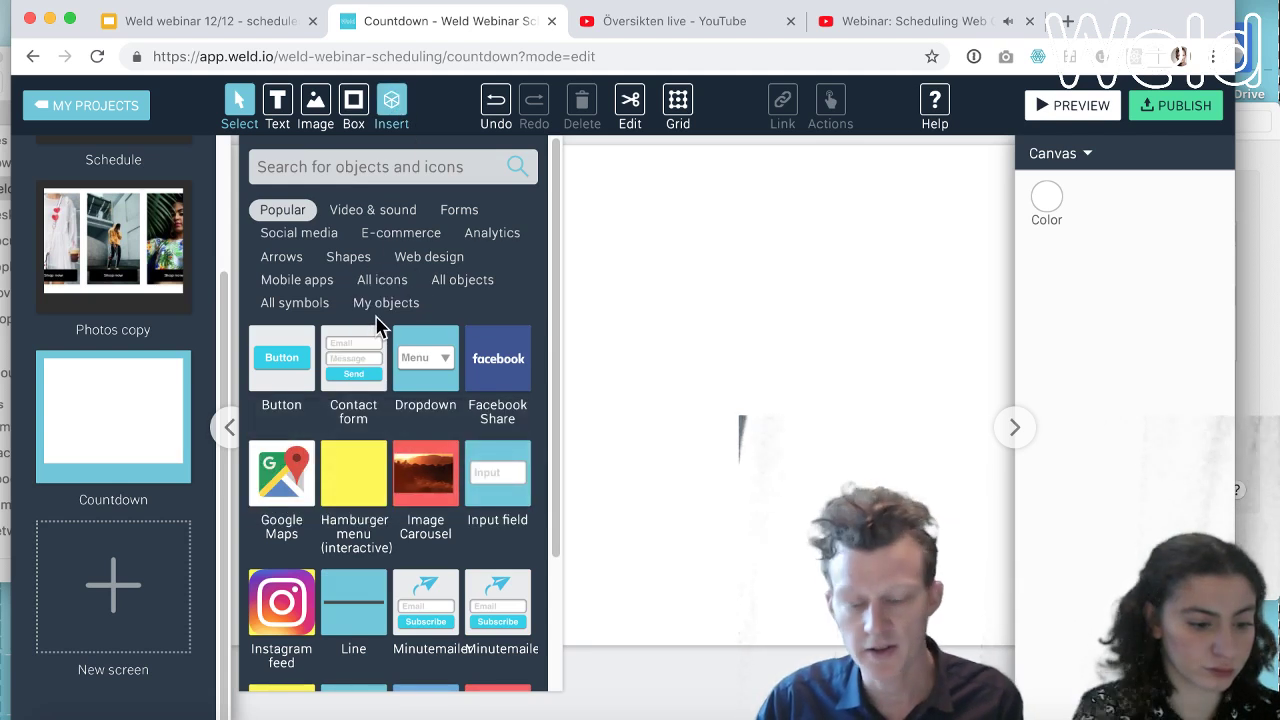
{"action": "left_click", "coordinate": [369, 167]}
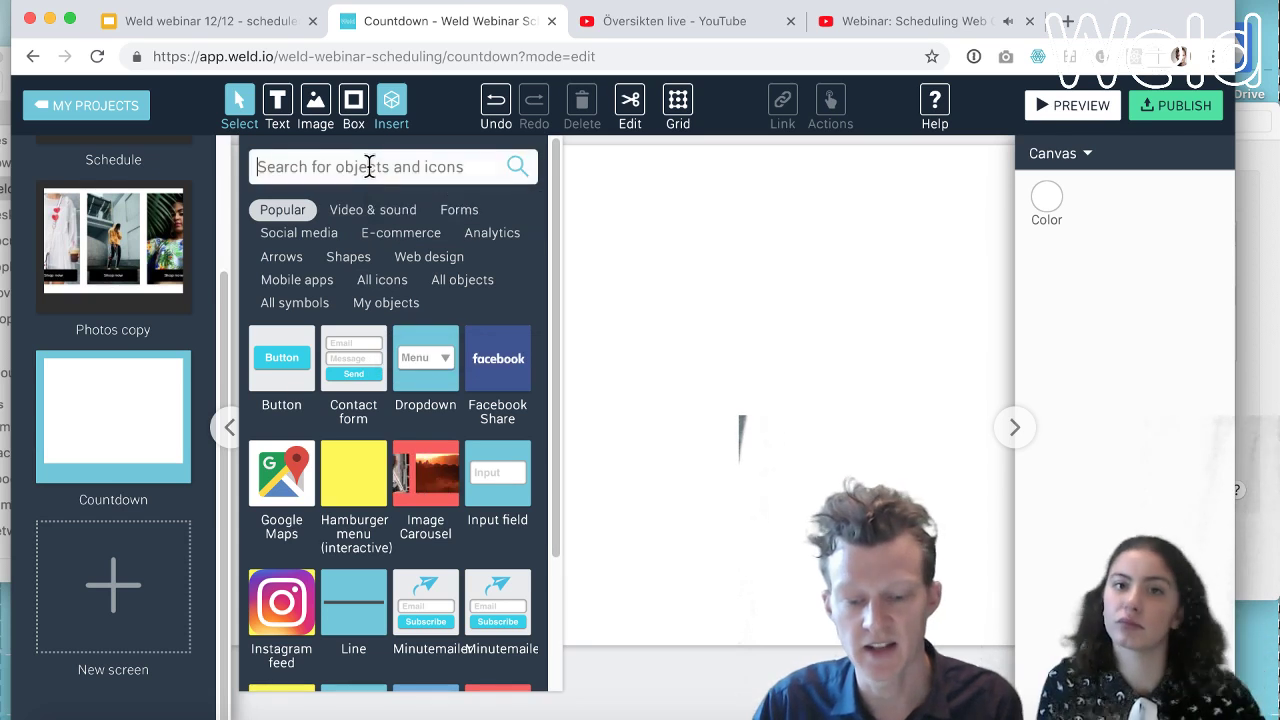
{"action": "type", "text": "counto"}
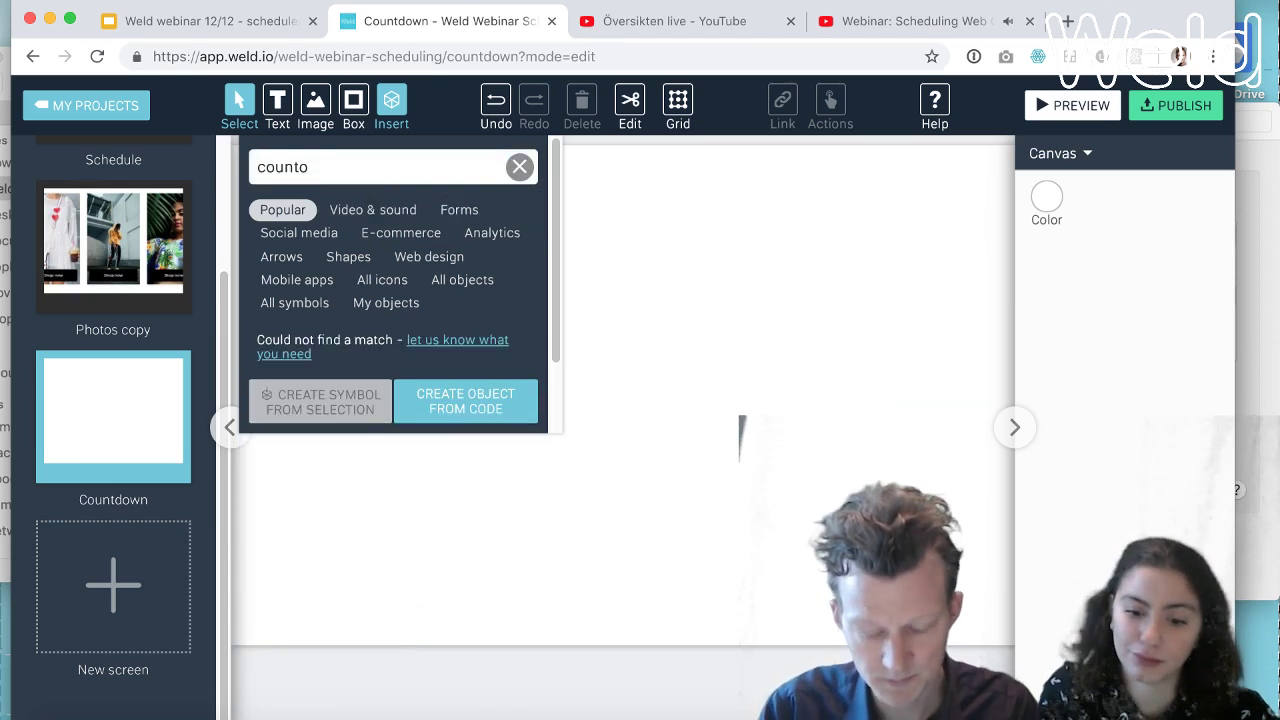
{"action": "key", "text": "BackSpace"}
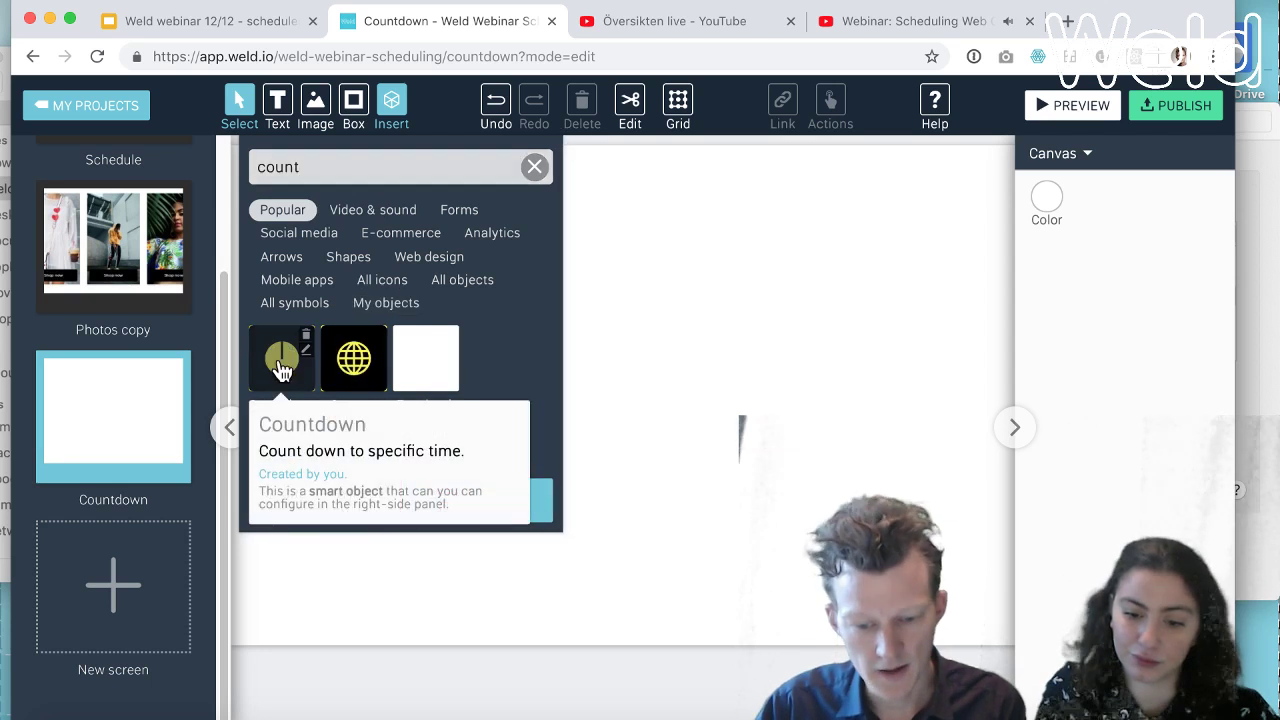
{"action": "left_click_drag", "start_coordinate": [715, 357], "coordinate": [632, 335]}
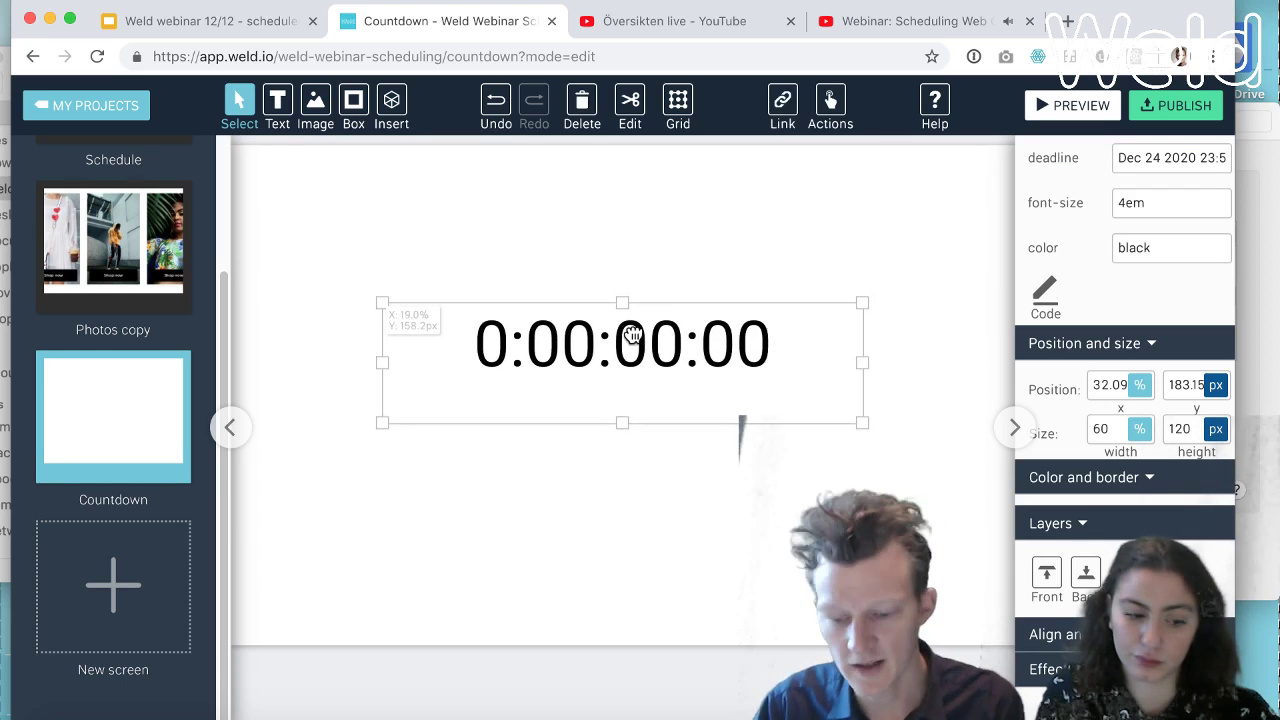
{"action": "left_click", "coordinate": [683, 277]}
Examine the countdown object's deadline property and preview the running countdown page before returning to the editor.
{"action": "left_click", "coordinate": [677, 355]}
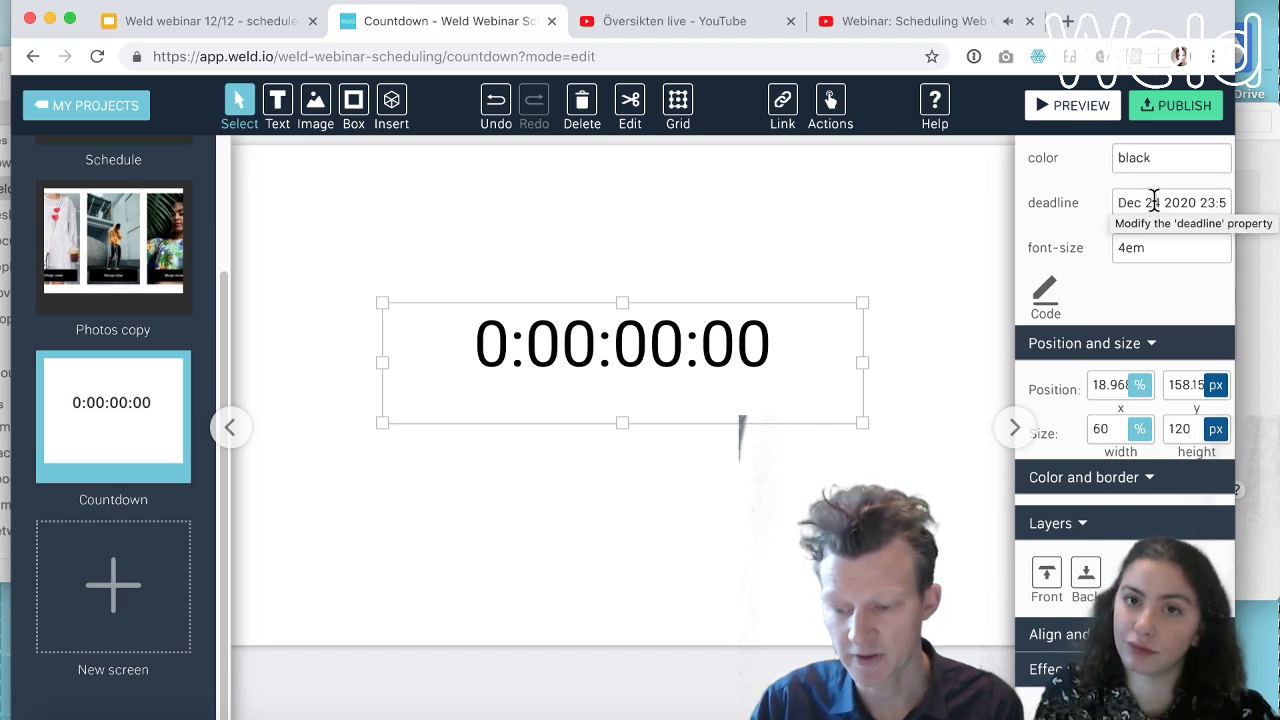
{"action": "left_click", "coordinate": [1151, 202]}
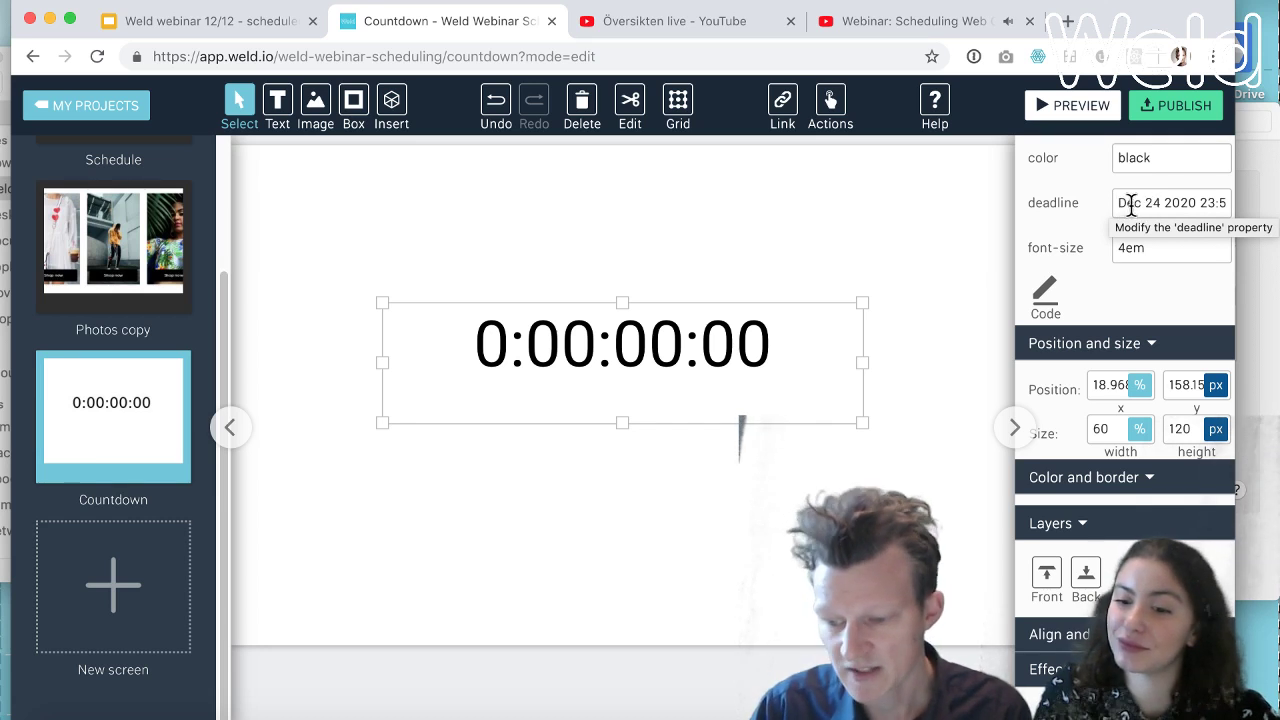
{"action": "left_click_drag", "start_coordinate": [1164, 199], "coordinate": [1197, 198]}
{"action": "left_click", "coordinate": [797, 218]}
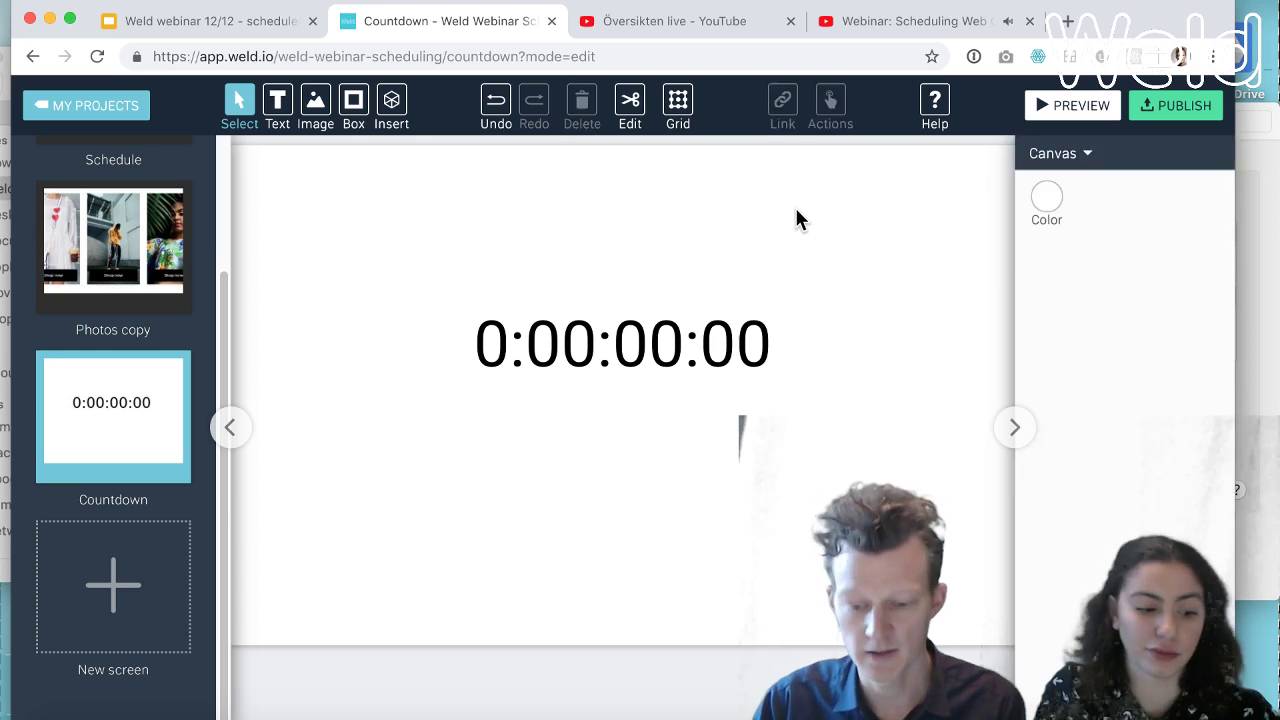
{"action": "left_click", "coordinate": [1085, 110]}
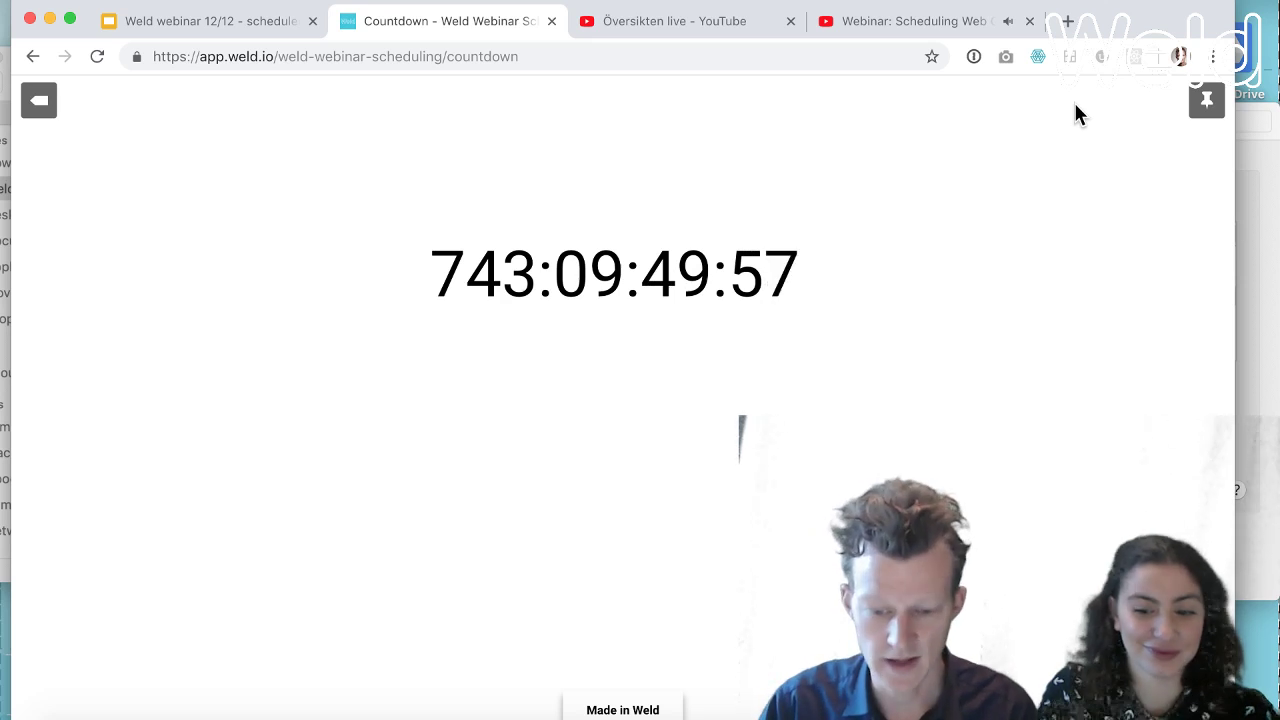
{"action": "left_click", "coordinate": [42, 104]}
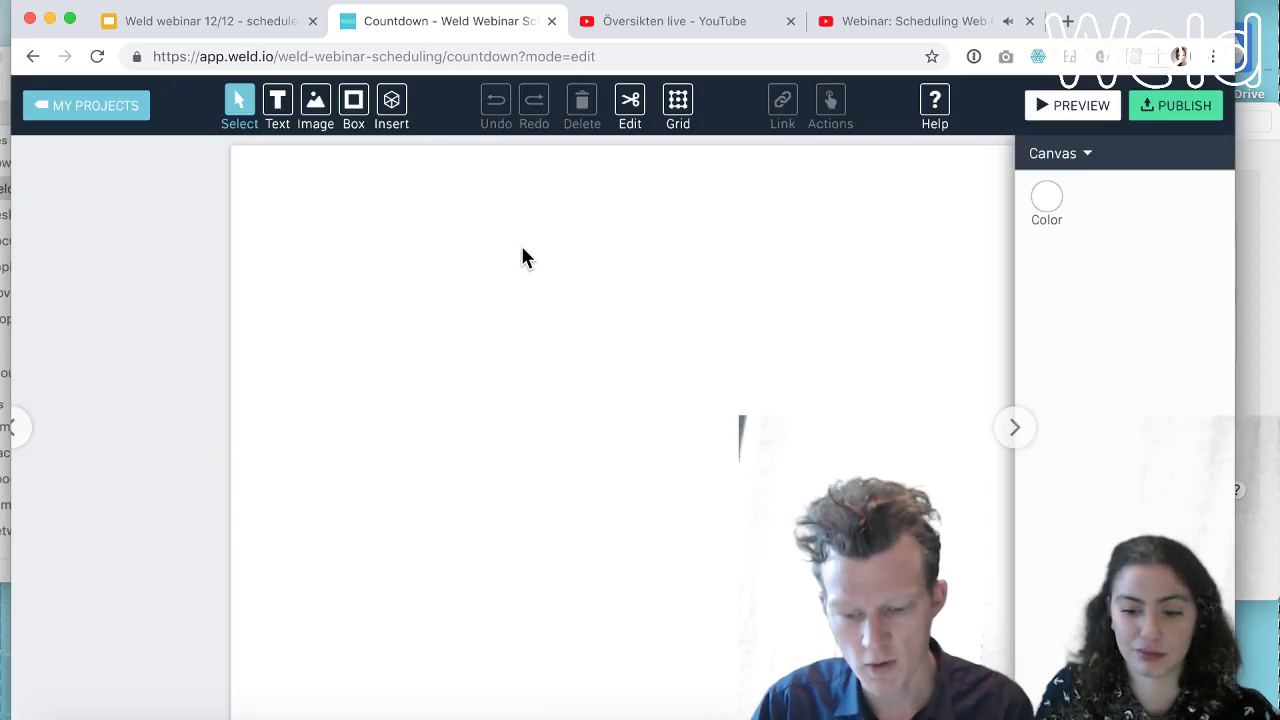
Change the year in the countdown's deadline to 2018 and check the running countdown in preview.
{"action": "left_click", "coordinate": [612, 352]}
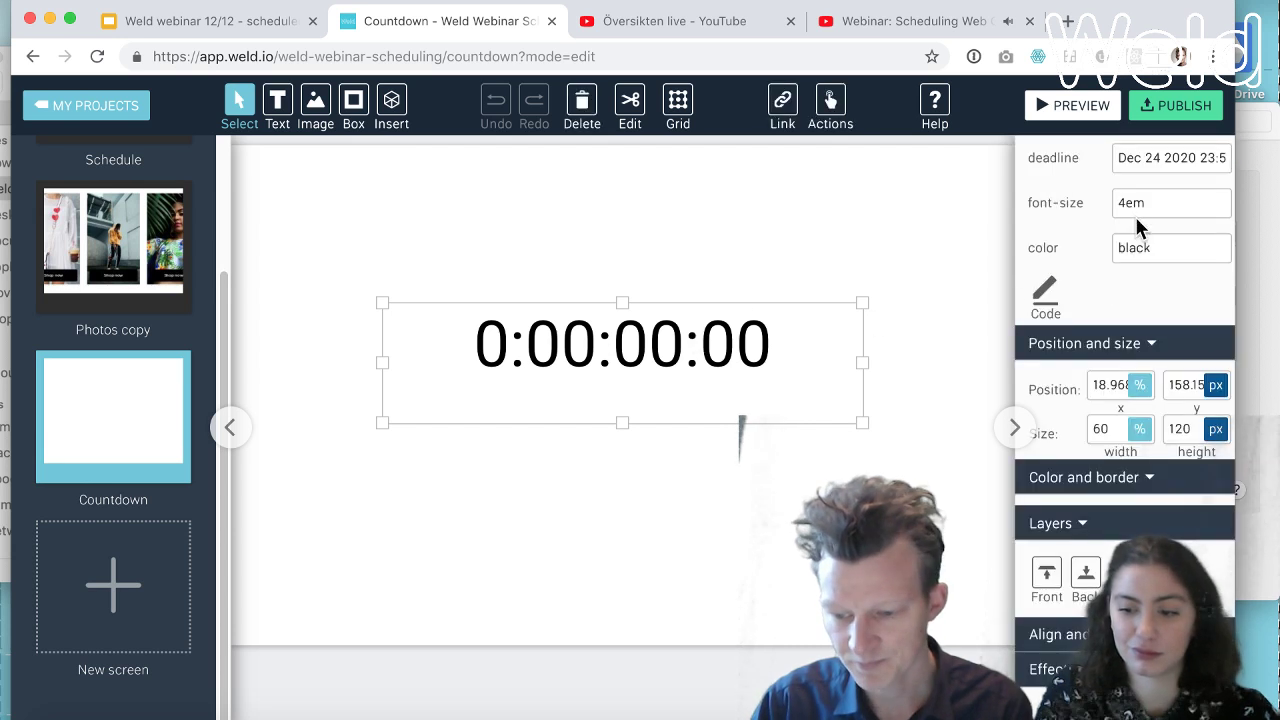
{"action": "left_click", "coordinate": [1158, 157]}
{"action": "left_click_drag", "start_coordinate": [1181, 158], "coordinate": [1195, 160]}
{"action": "type", "text": "18"}
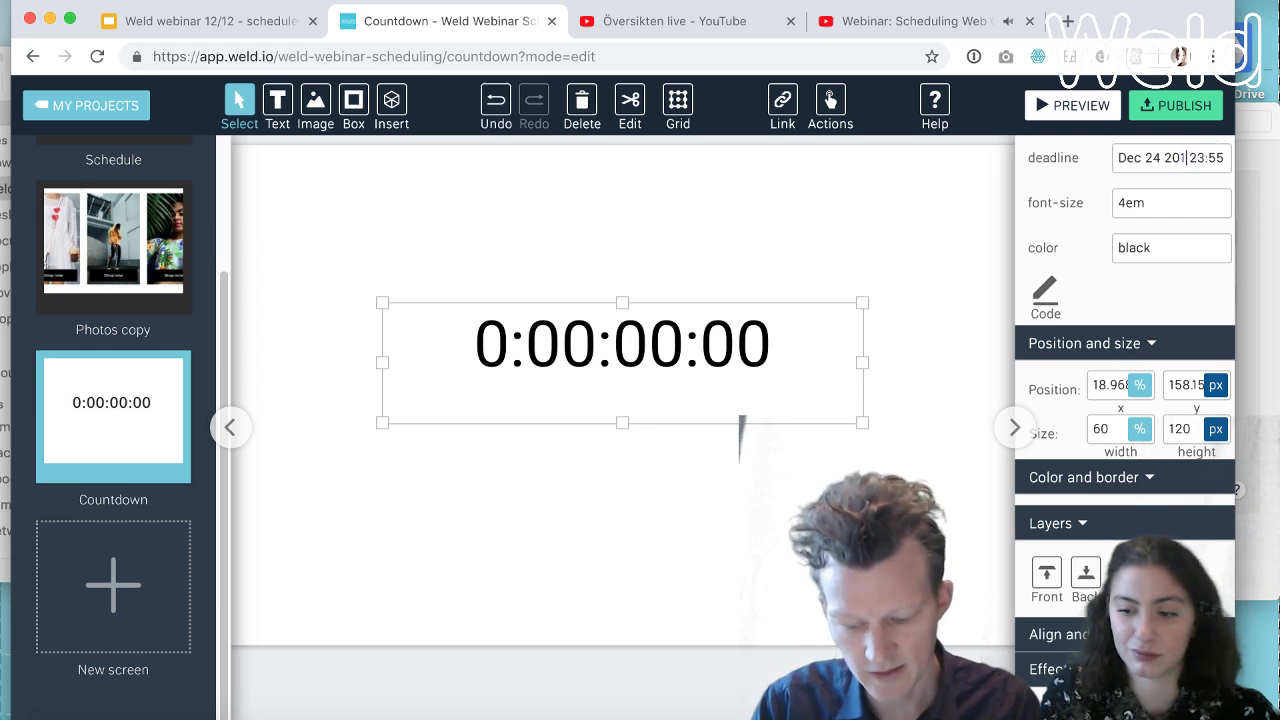
{"action": "left_click", "coordinate": [863, 262]}
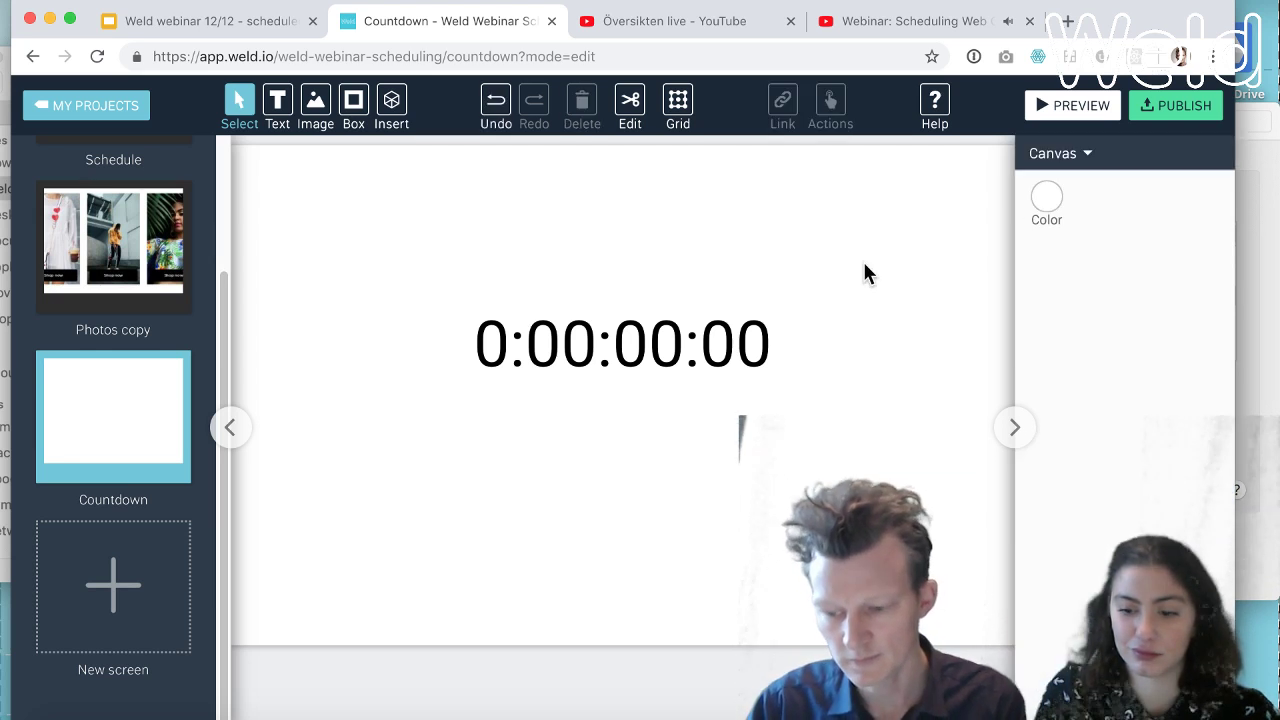
{"action": "left_click", "coordinate": [1062, 108]}
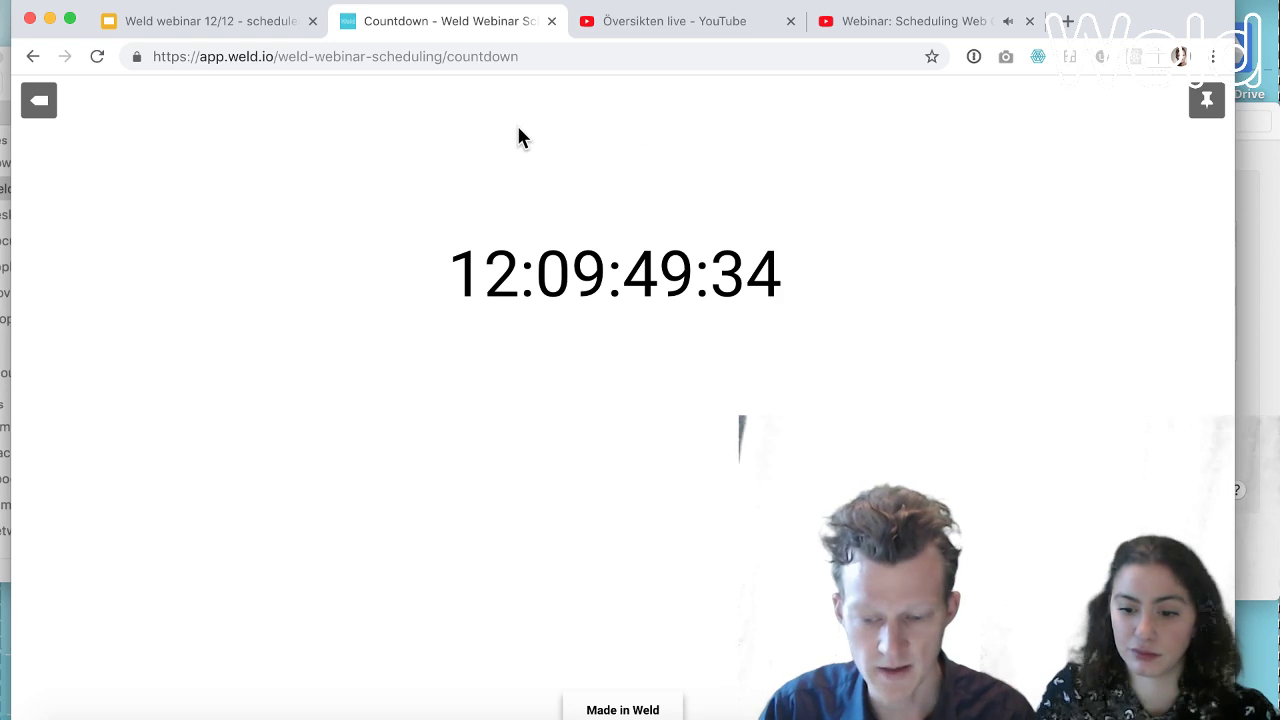
{"action": "left_click", "coordinate": [43, 100]}
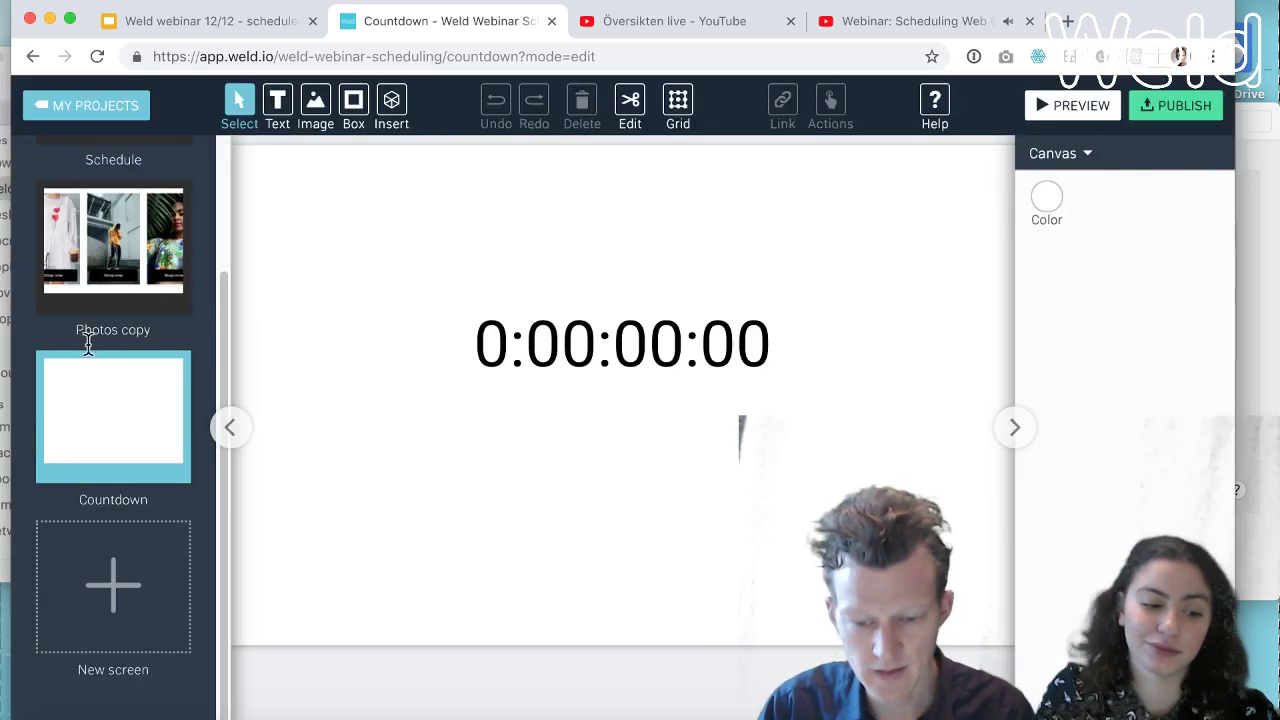
Open the Schedule screen for editing and collapse both side panels to show the full canvas.
{"action": "scroll", "coordinate": [108, 303], "scroll_direction": "up", "scroll_amount": 1}
{"action": "scroll", "coordinate": [108, 303], "scroll_direction": "up", "scroll_amount": 3}
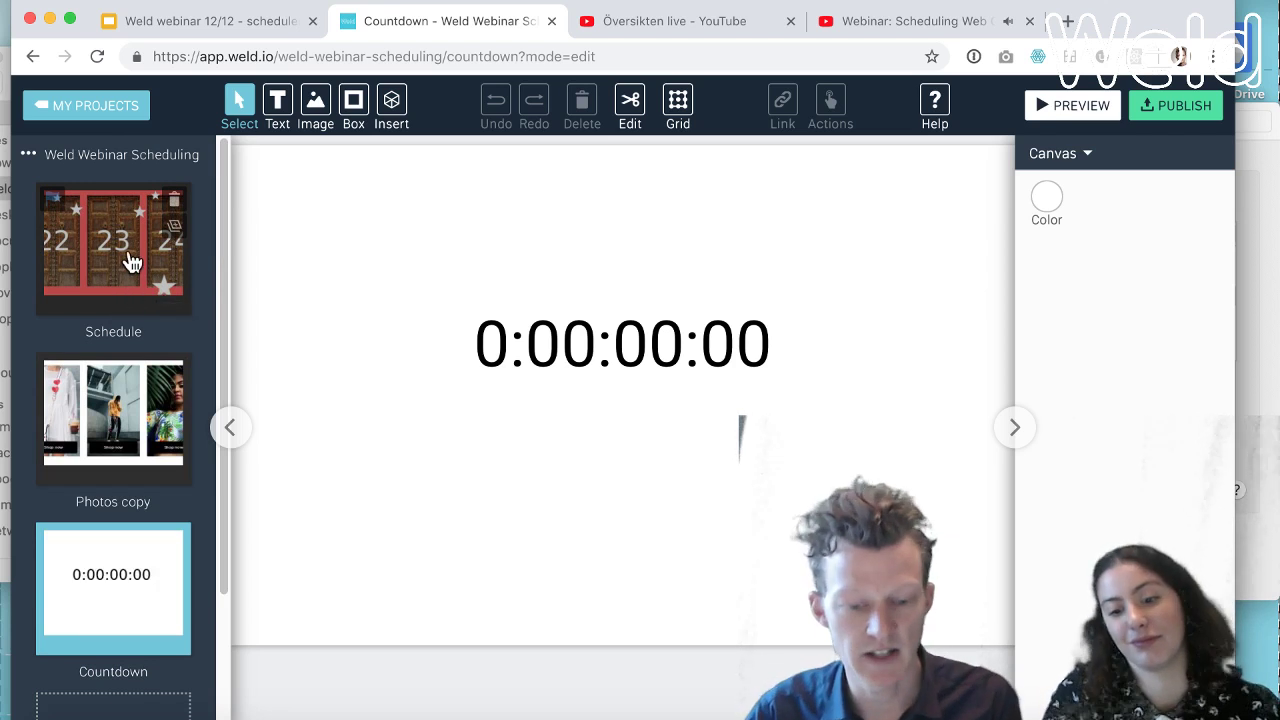
{"action": "left_click", "coordinate": [130, 262]}
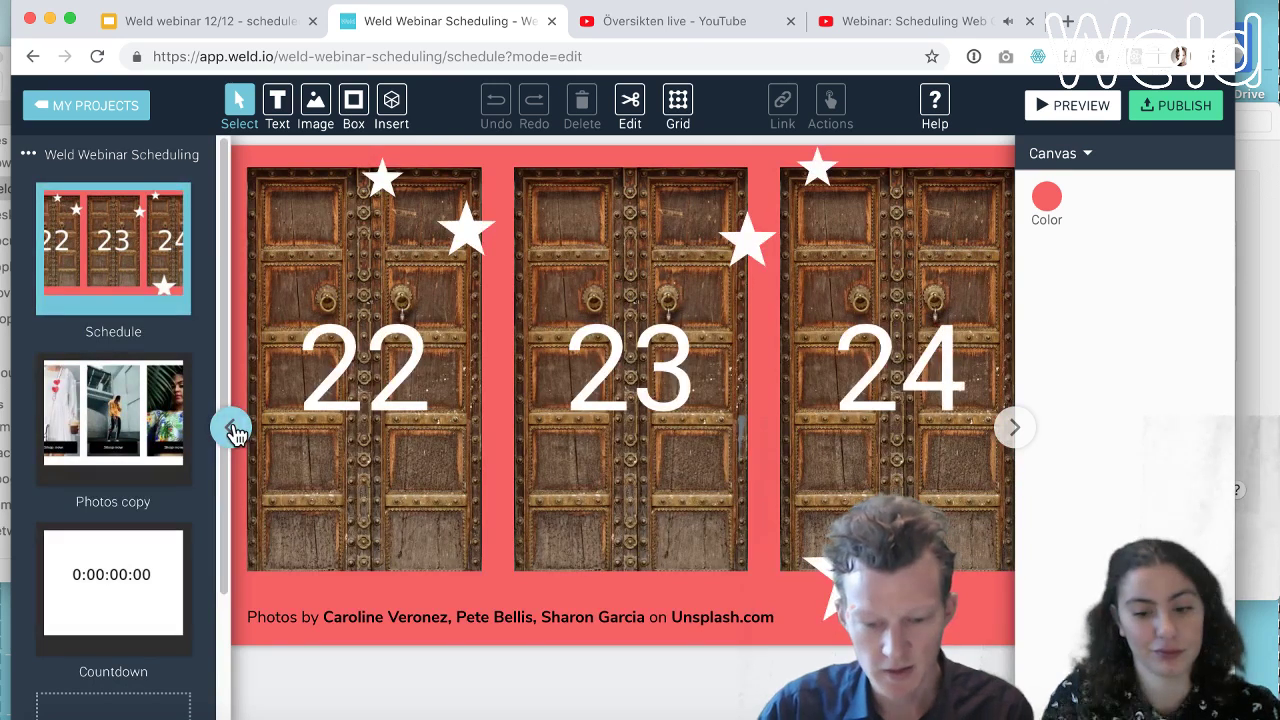
{"action": "left_click", "coordinate": [233, 429]}
{"action": "left_click", "coordinate": [1018, 430]}
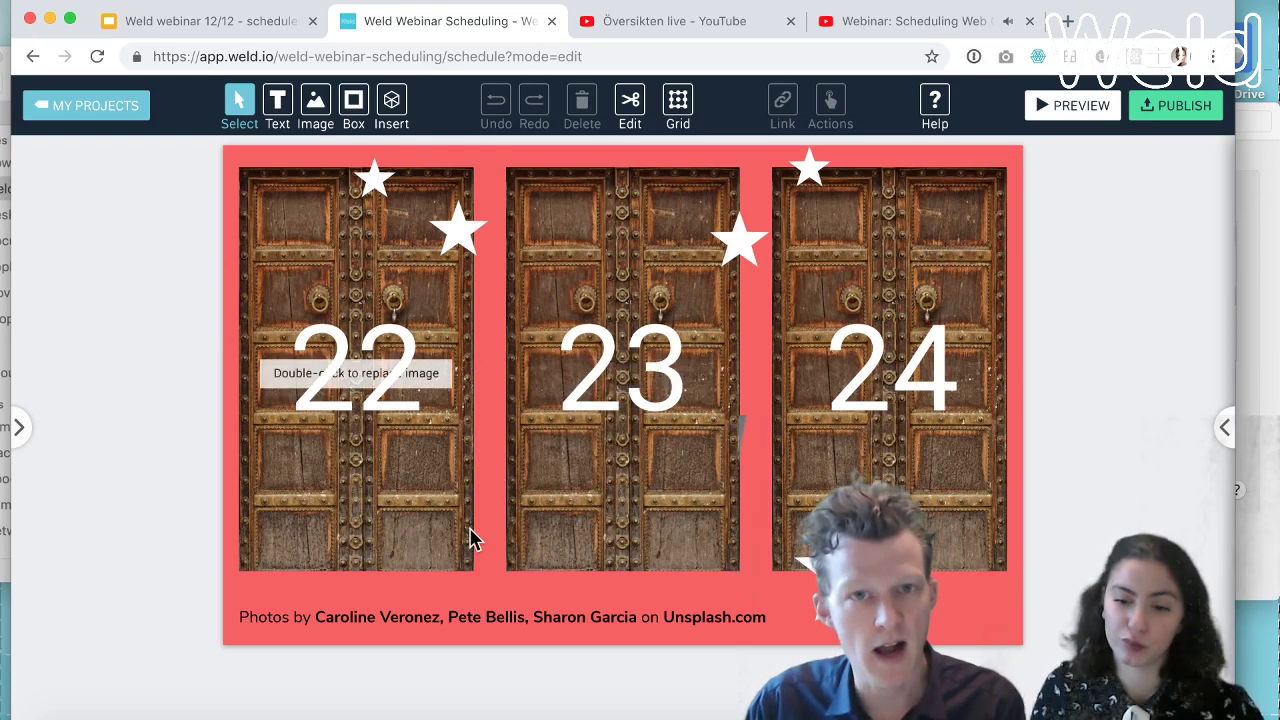
Move the door image off 22 to reveal the photo beneath, and cover 22 and 23 with the door images again.
{"action": "left_click", "coordinate": [432, 532]}
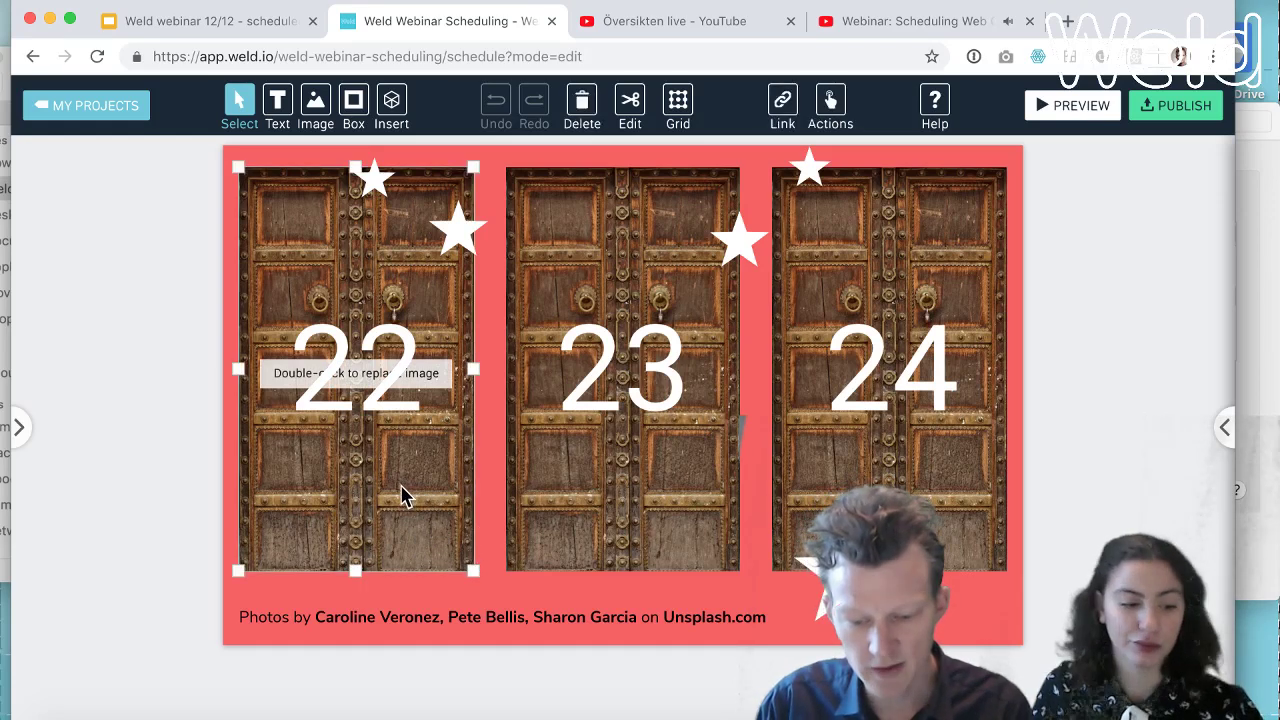
{"action": "left_click_drag", "start_coordinate": [403, 494], "coordinate": [672, 566]}
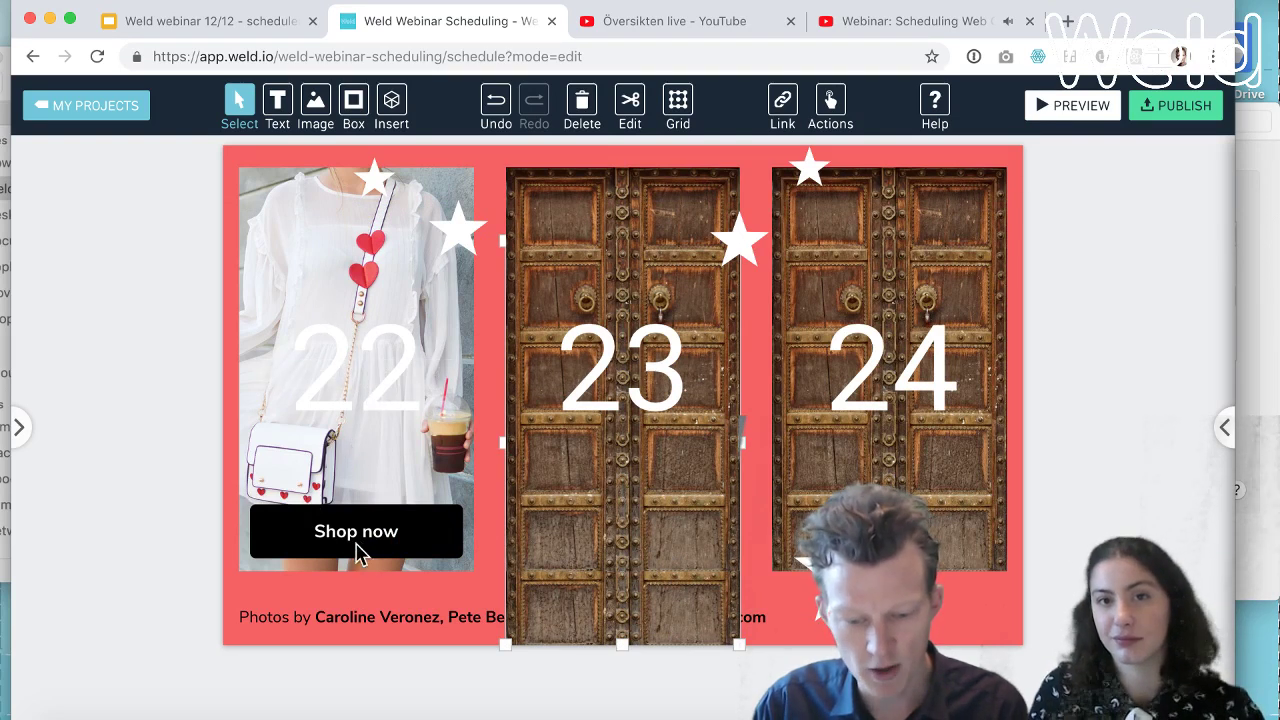
{"action": "left_click_drag", "start_coordinate": [545, 580], "coordinate": [294, 571]}
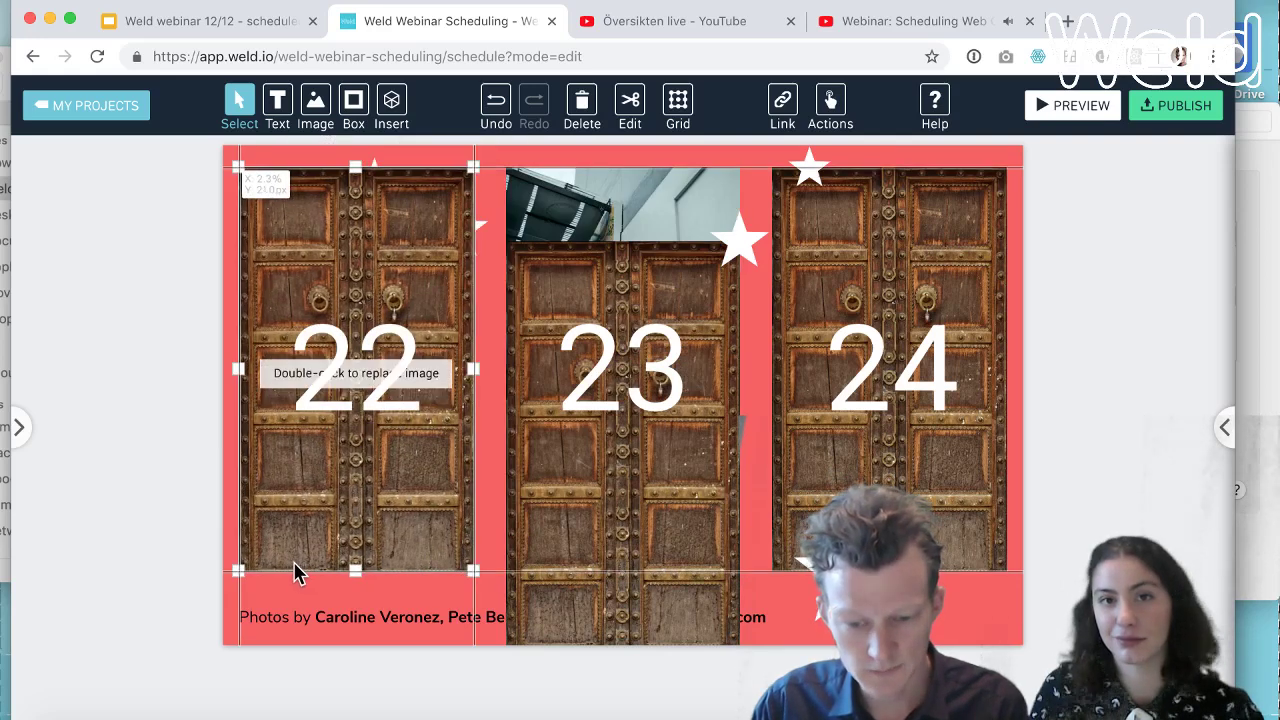
{"action": "left_click_drag", "start_coordinate": [570, 563], "coordinate": [570, 494]}
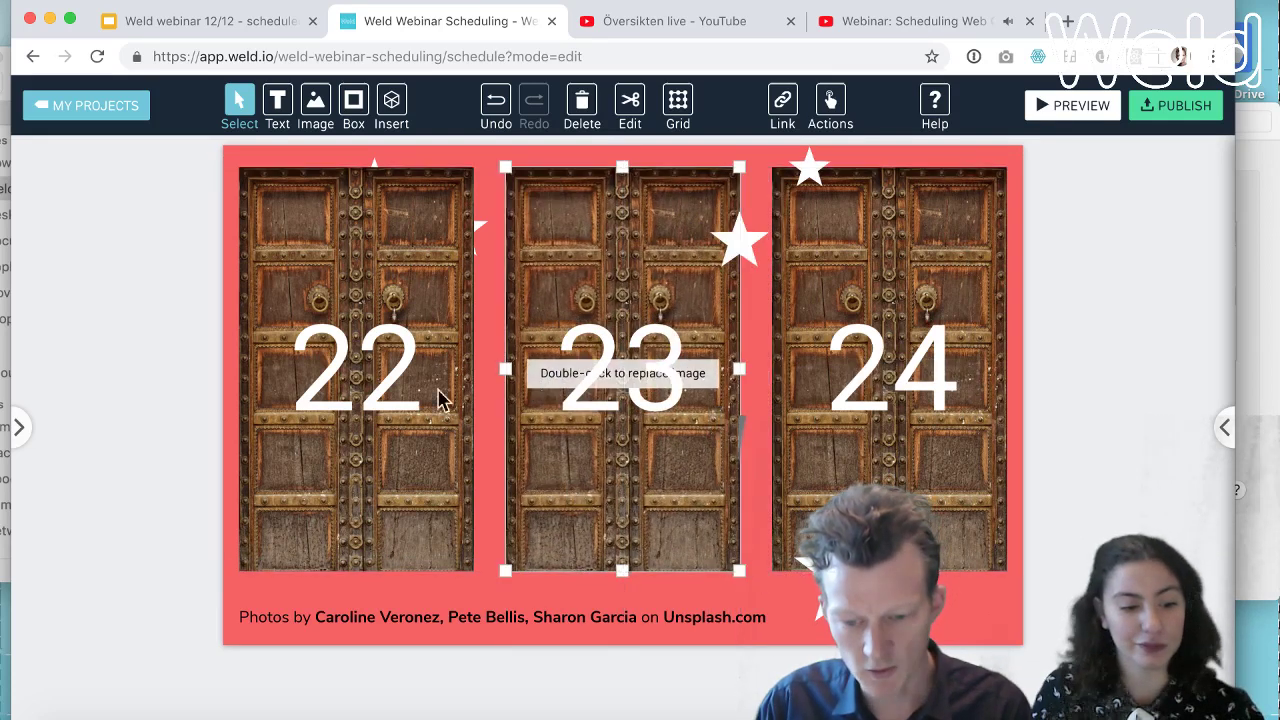
Bring the two stars hidden behind the 22 door to the front and collapse the properties panel.
{"action": "left_click", "coordinate": [460, 271]}
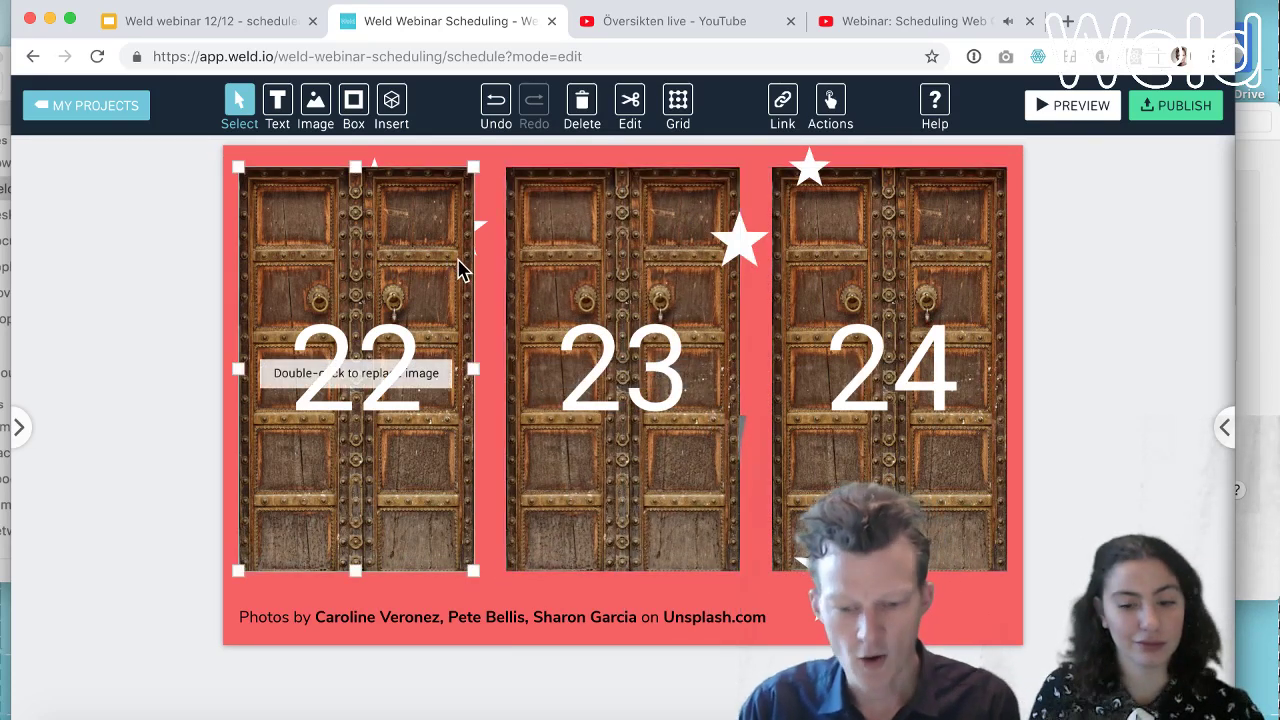
{"action": "left_click", "coordinate": [480, 231]}
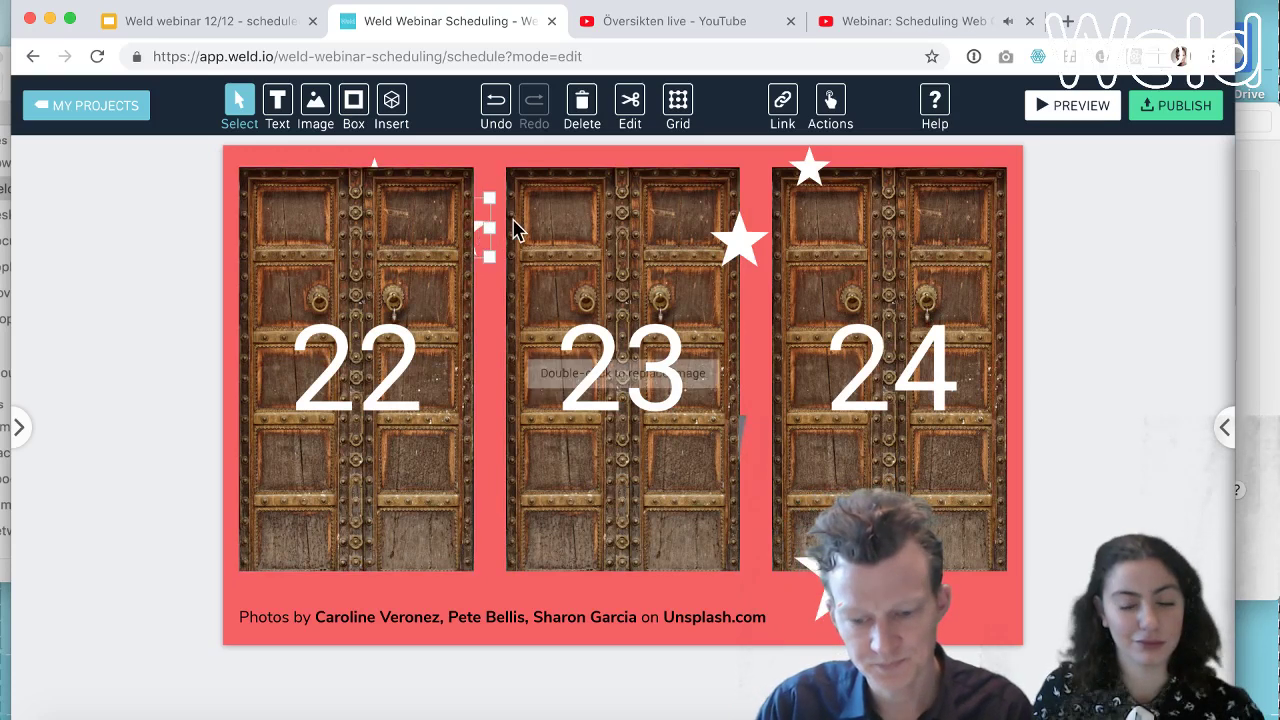
{"action": "left_click", "coordinate": [375, 170]}
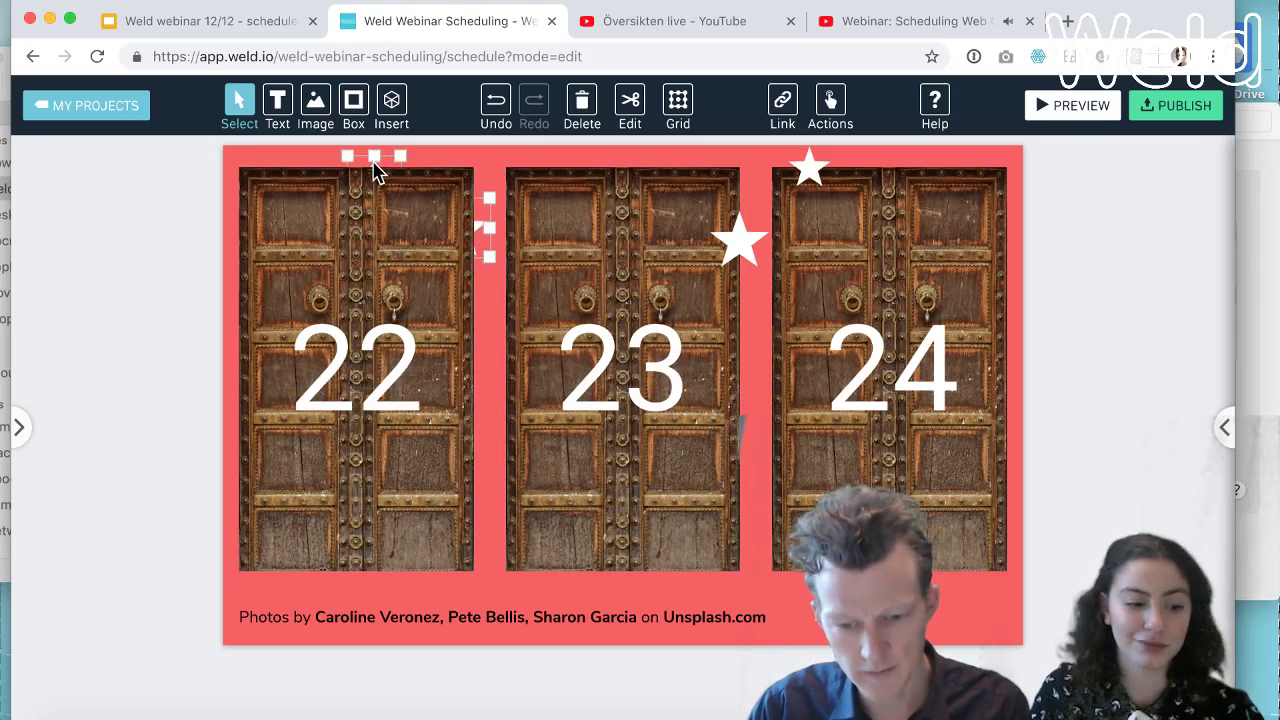
{"action": "left_click", "coordinate": [1226, 432]}
{"action": "left_click", "coordinate": [1047, 540]}
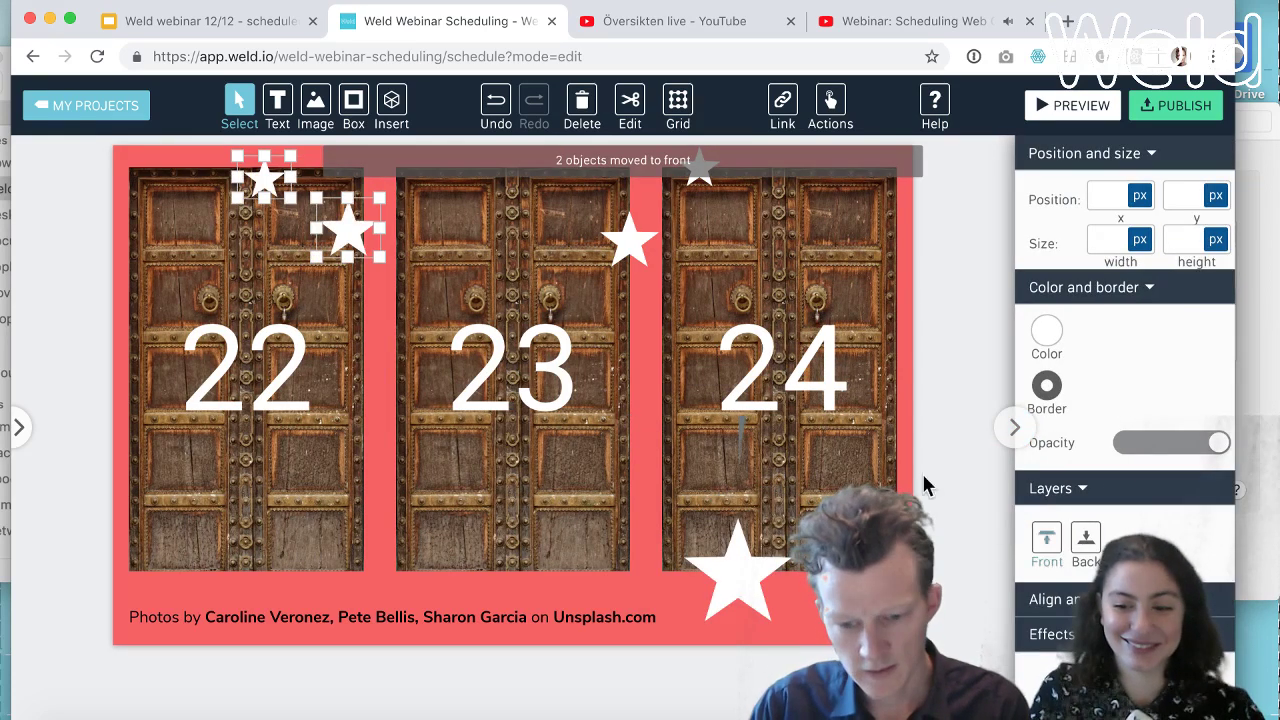
{"action": "left_click", "coordinate": [1014, 428]}
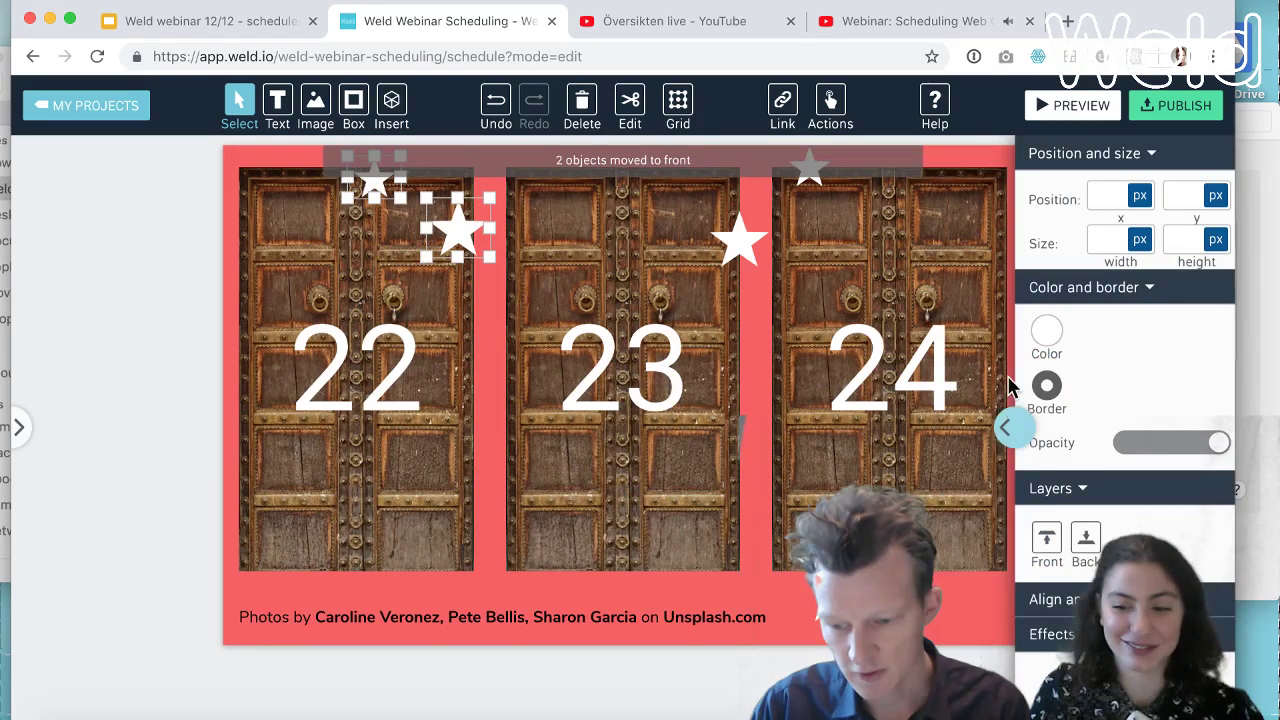
{"action": "left_click", "coordinate": [1086, 429]}
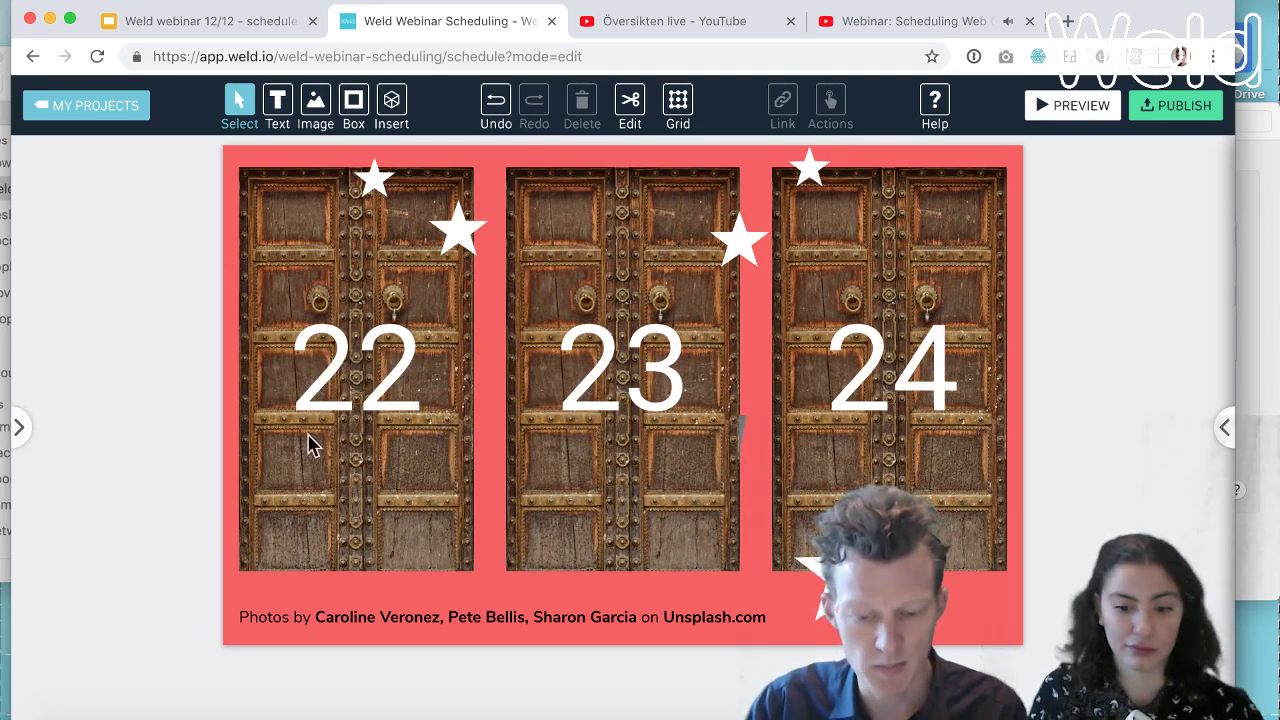
Duplicate the Schedule screen and rename the copy Dec 22.
{"action": "left_click", "coordinate": [18, 427]}
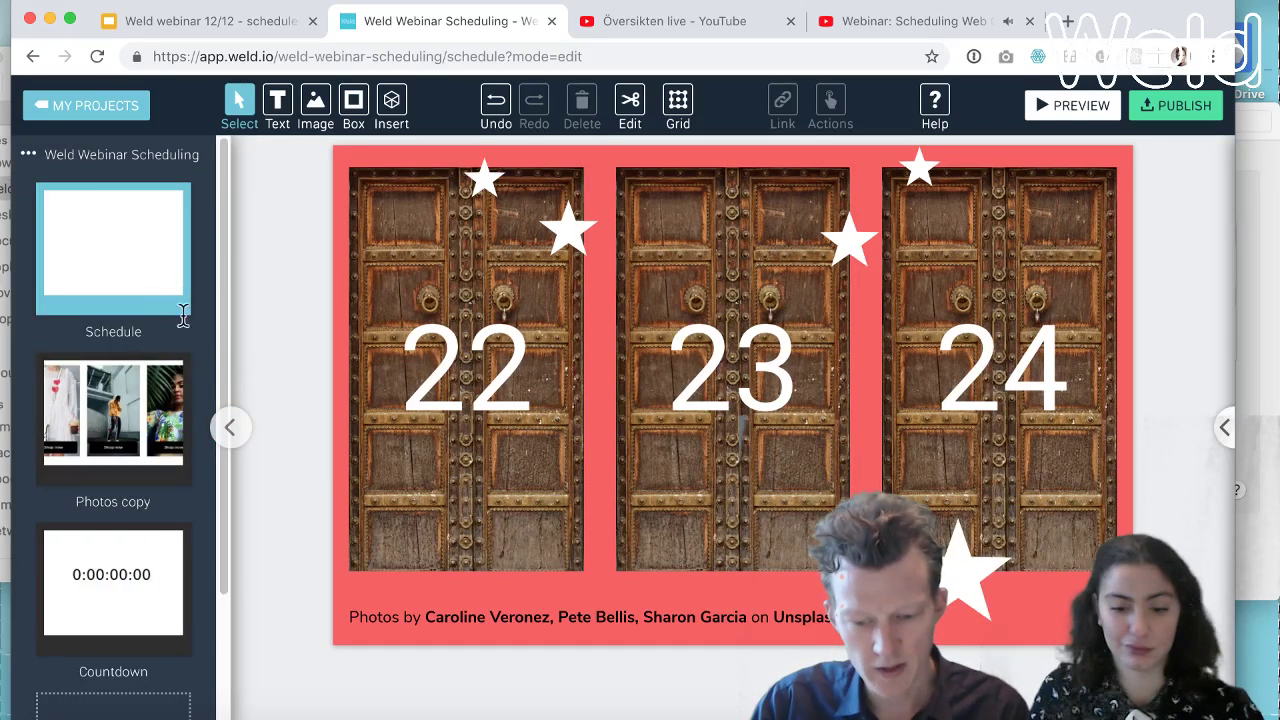
{"action": "mouse_move", "coordinate": [166, 251]}
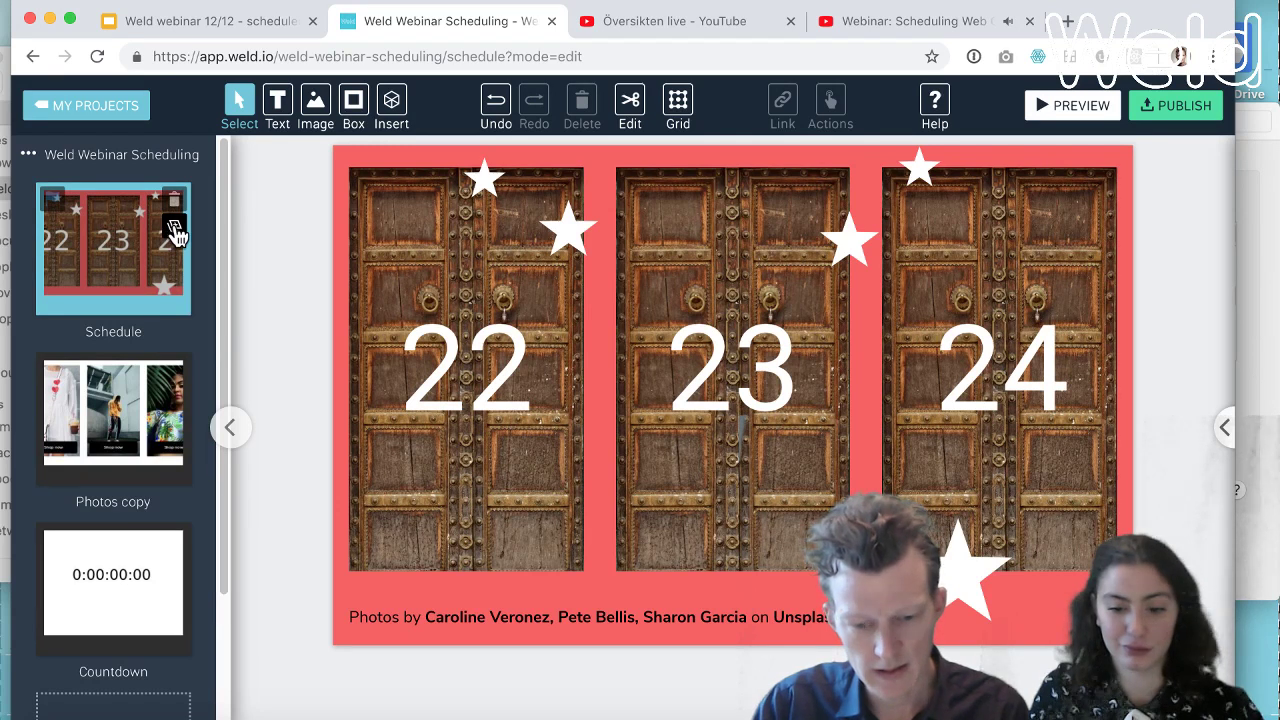
{"action": "left_click", "coordinate": [174, 230]}
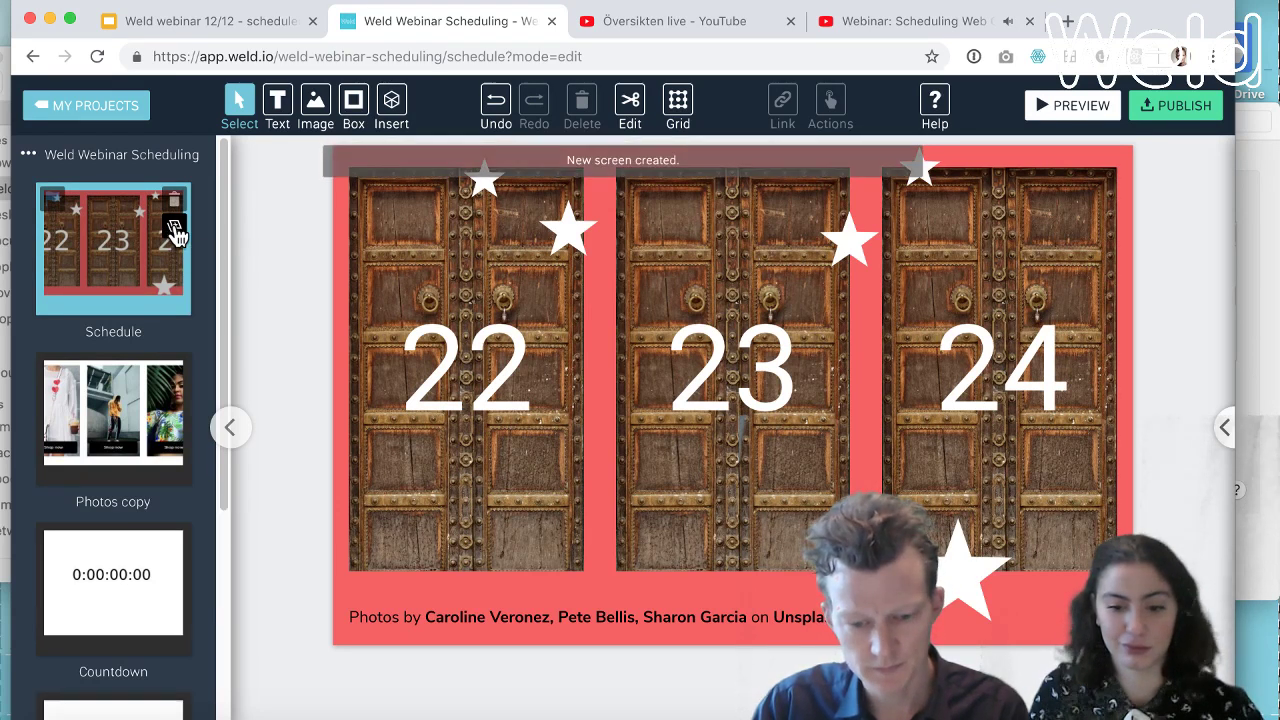
{"action": "scroll", "coordinate": [134, 414], "scroll_direction": "down", "scroll_amount": 4}
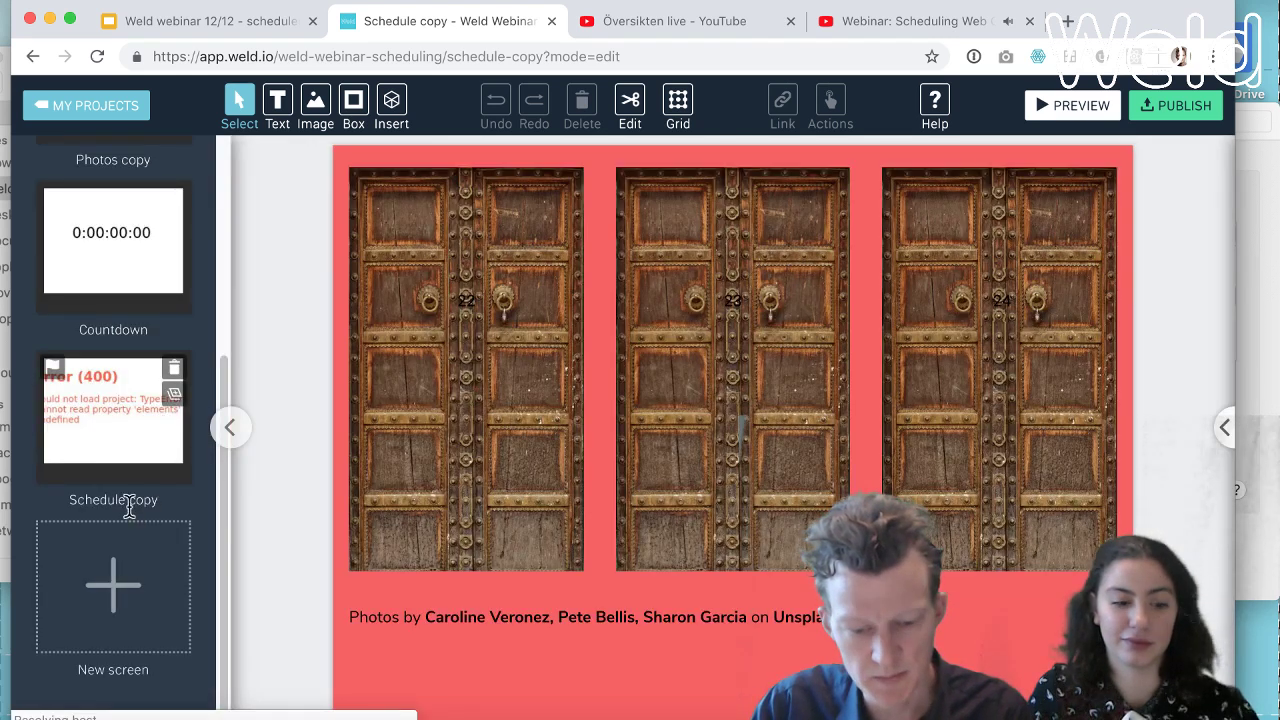
{"action": "left_click", "coordinate": [127, 500]}
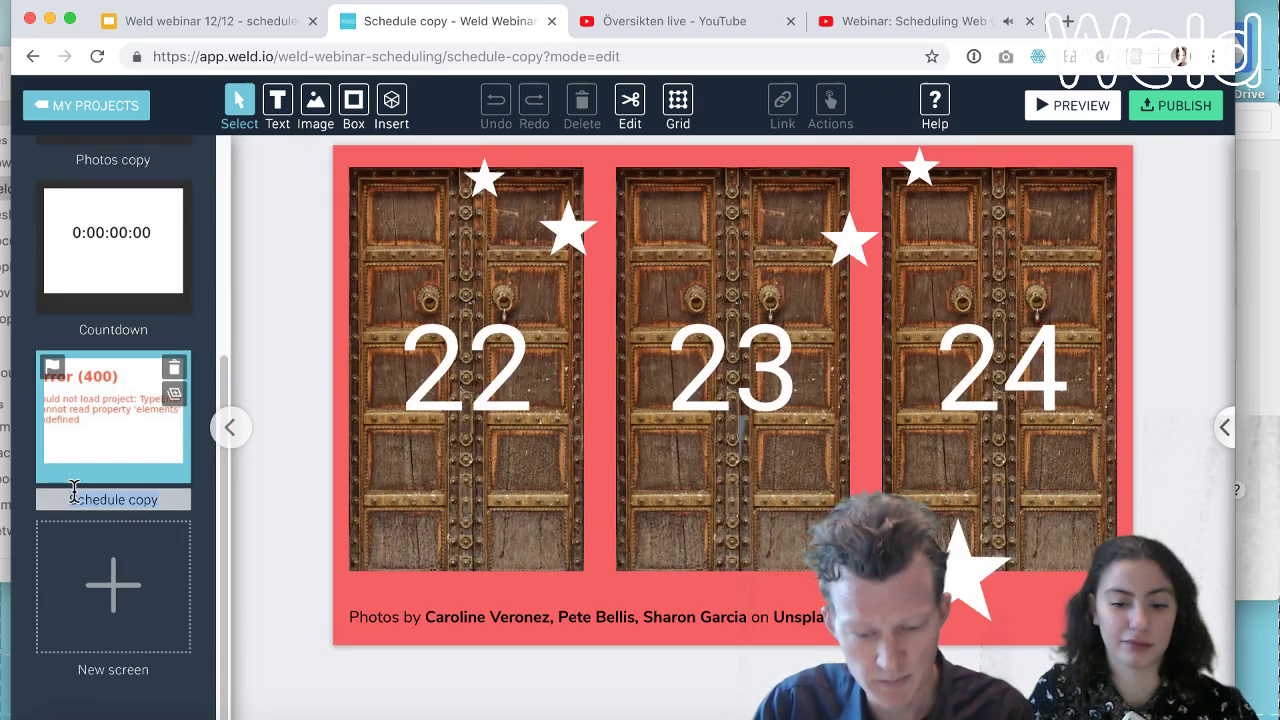
{"action": "type", "text": "Dec 22"}
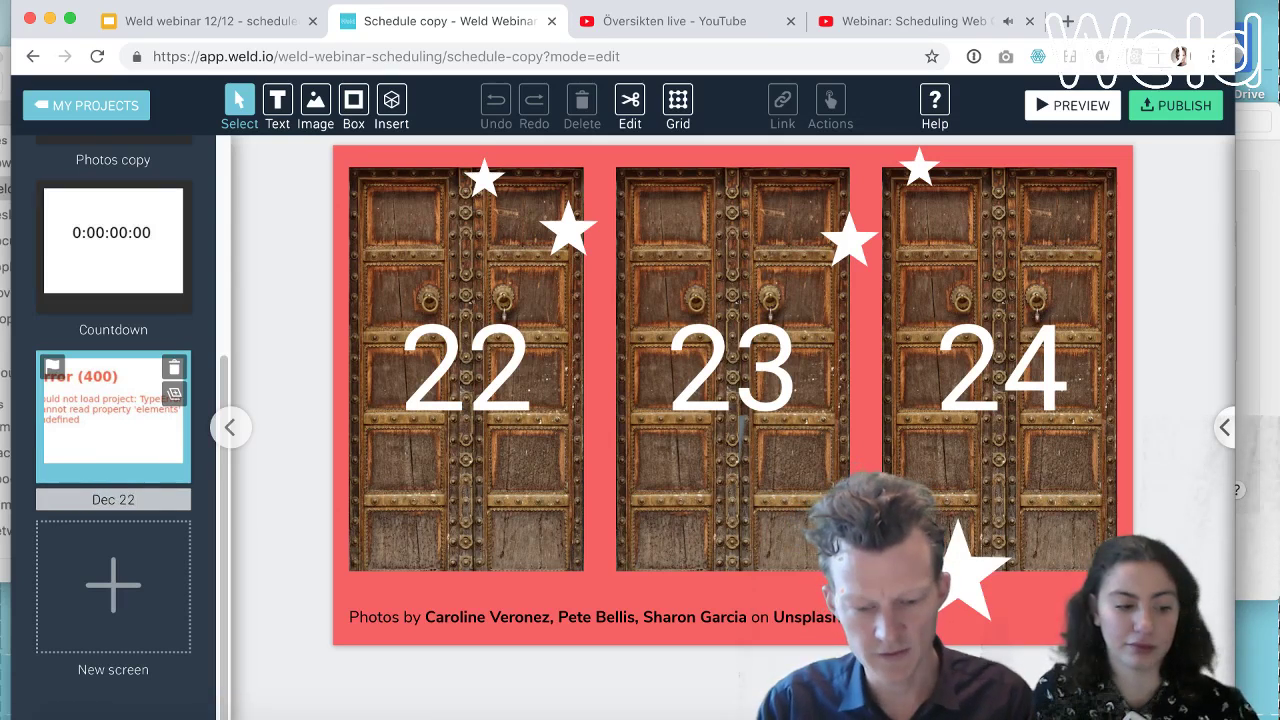
{"action": "key", "text": "Return"}
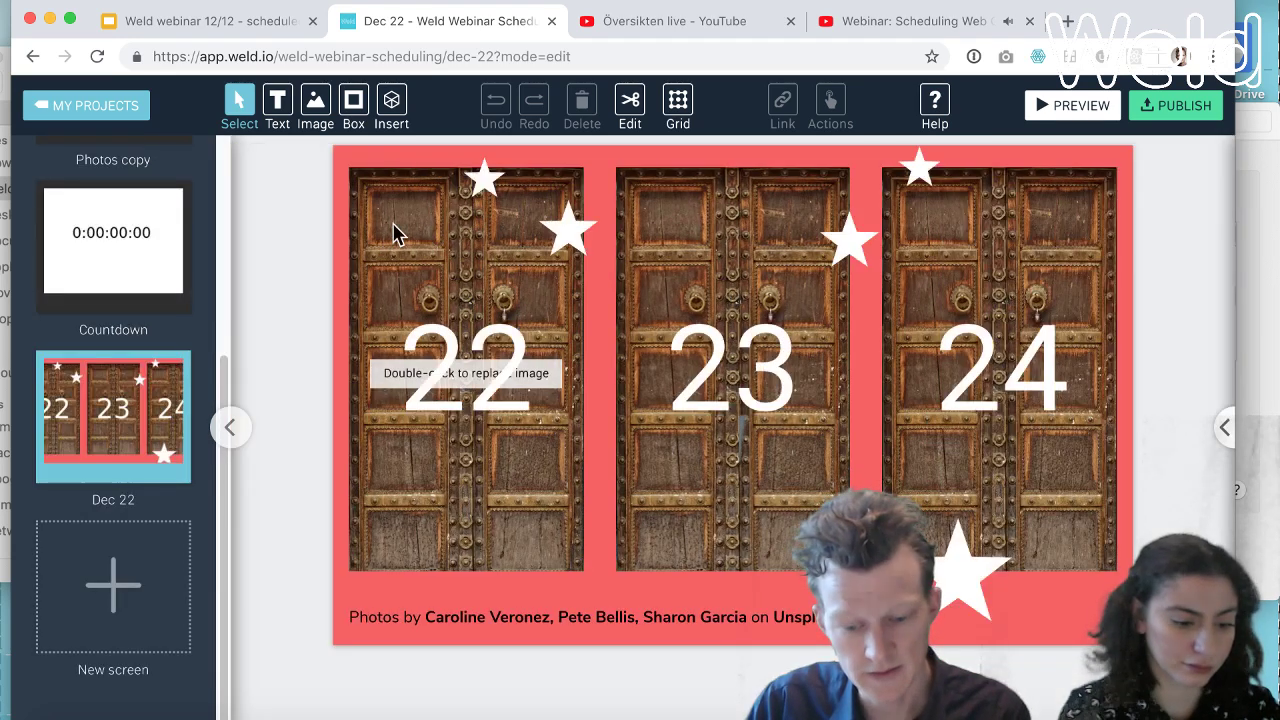
Delete the door image covering 22 on the Dec 22 screen.
{"action": "left_click", "coordinate": [394, 231]}
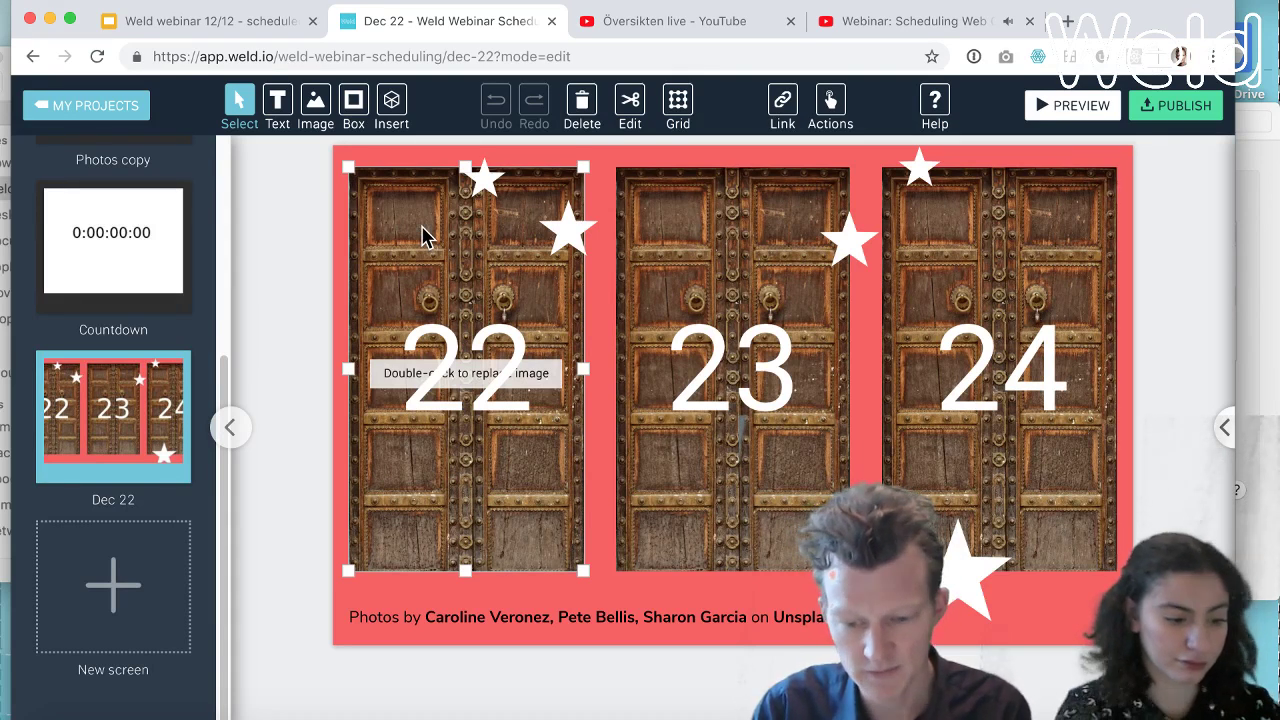
{"action": "left_click", "coordinate": [588, 104]}
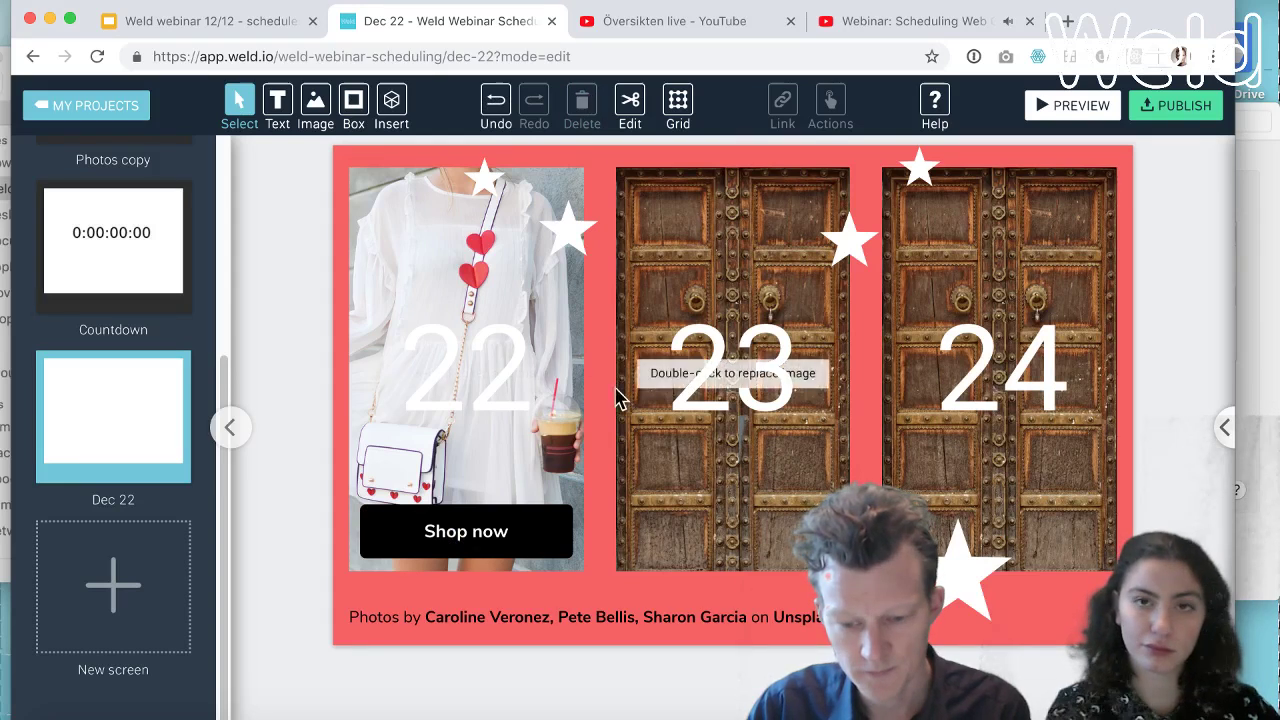
Try deleting the number 22 over the uncovered photo, and undo the deletion.
{"action": "left_click", "coordinate": [453, 368]}
{"action": "key", "text": "Delete"}
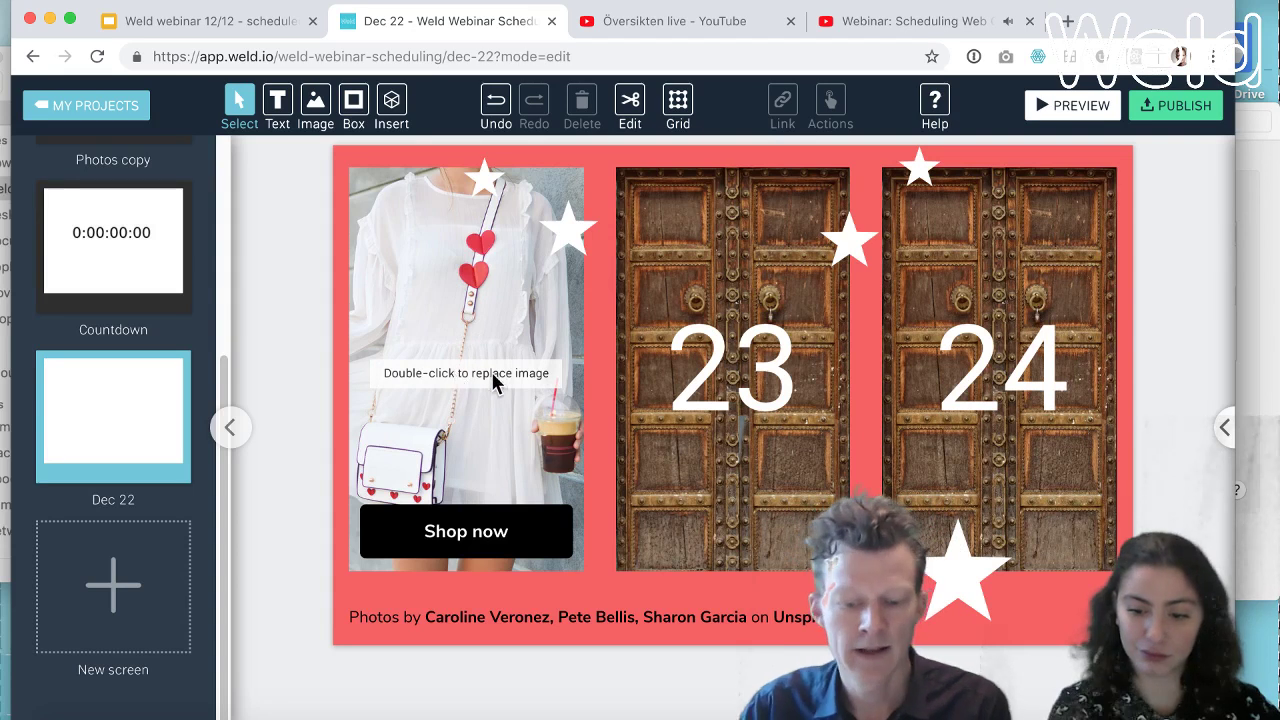
{"action": "key", "text": "ctrl+z"}
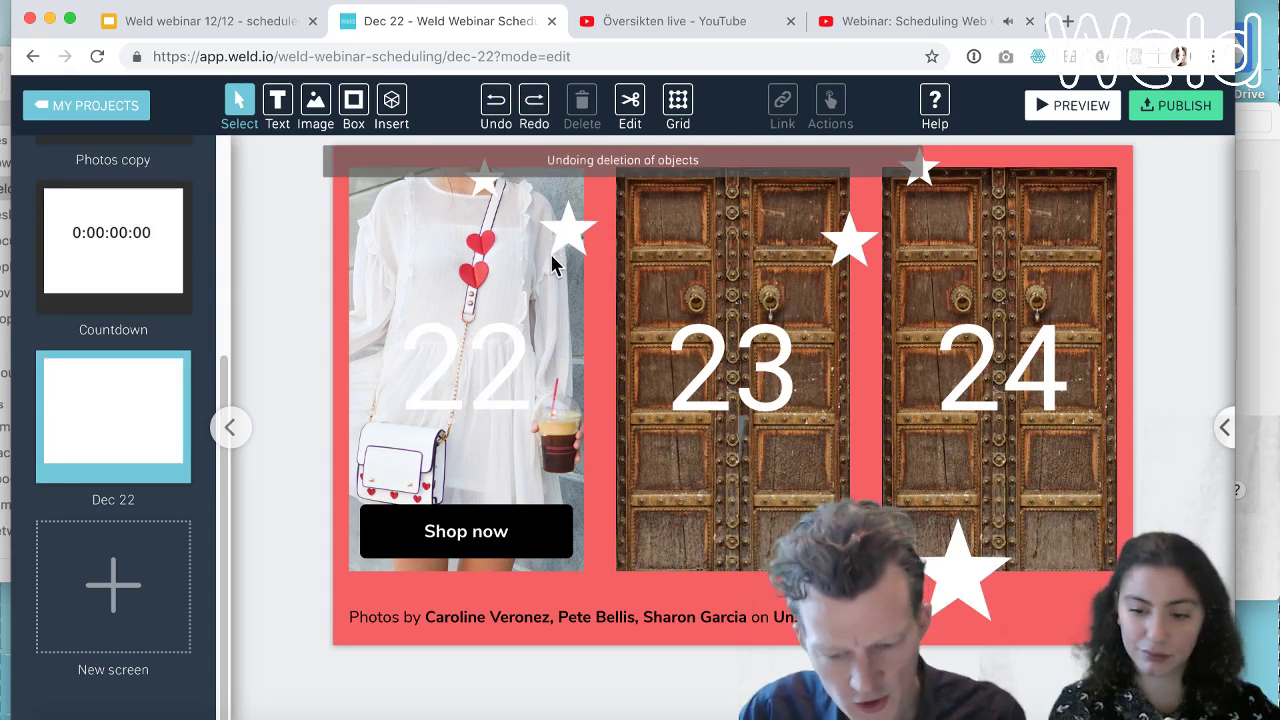
Set the text color of the number 22 to black and collapse the properties panel.
{"action": "left_click", "coordinate": [495, 372]}
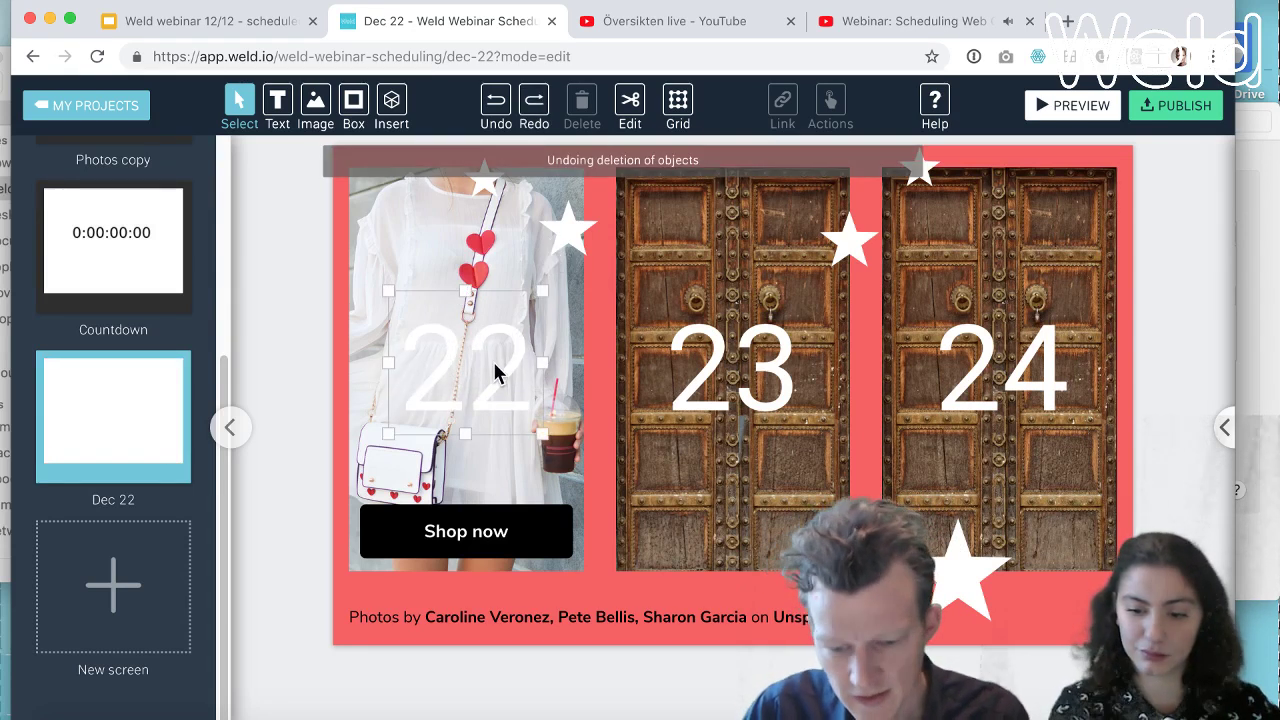
{"action": "left_click", "coordinate": [1224, 427]}
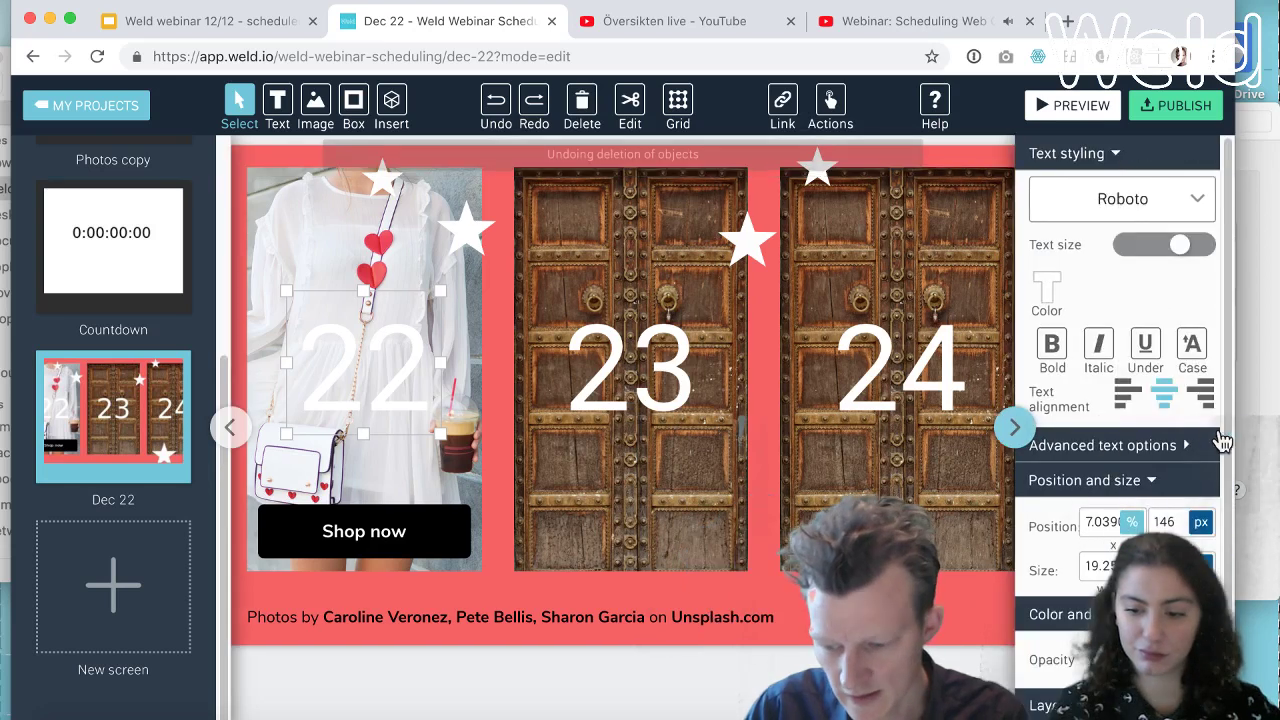
{"action": "left_click", "coordinate": [1045, 292]}
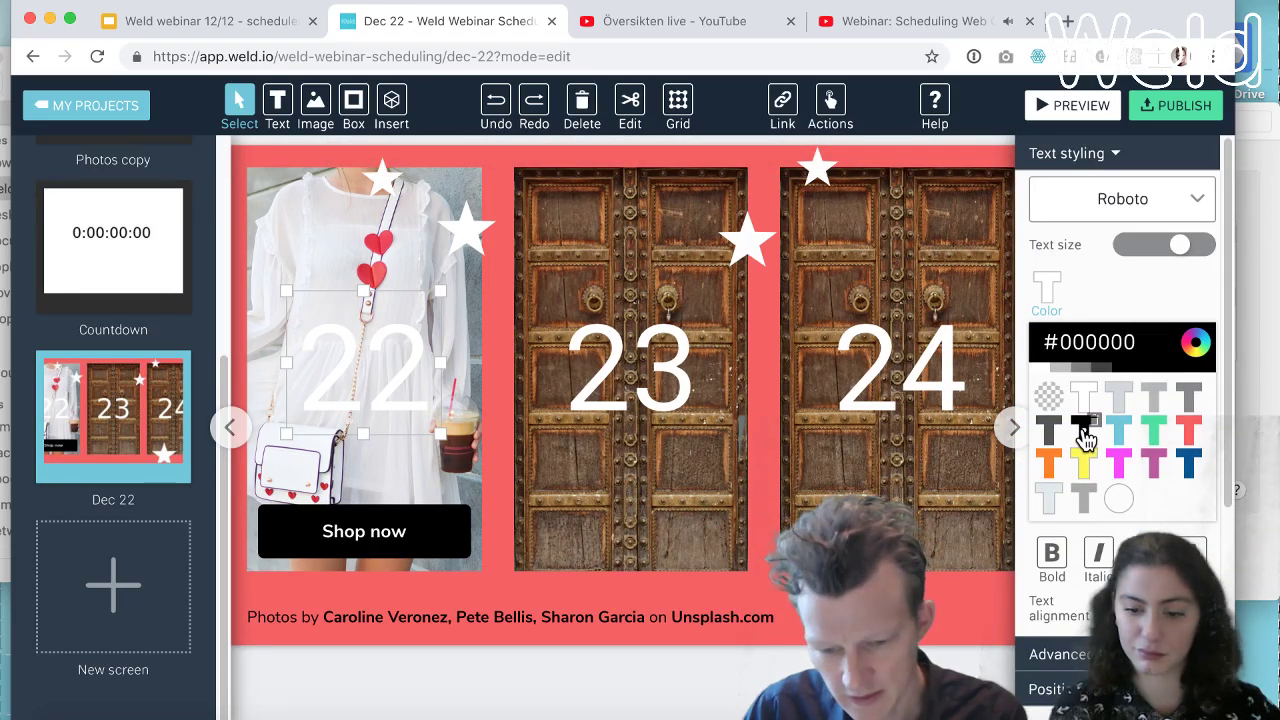
{"action": "left_click", "coordinate": [1116, 444]}
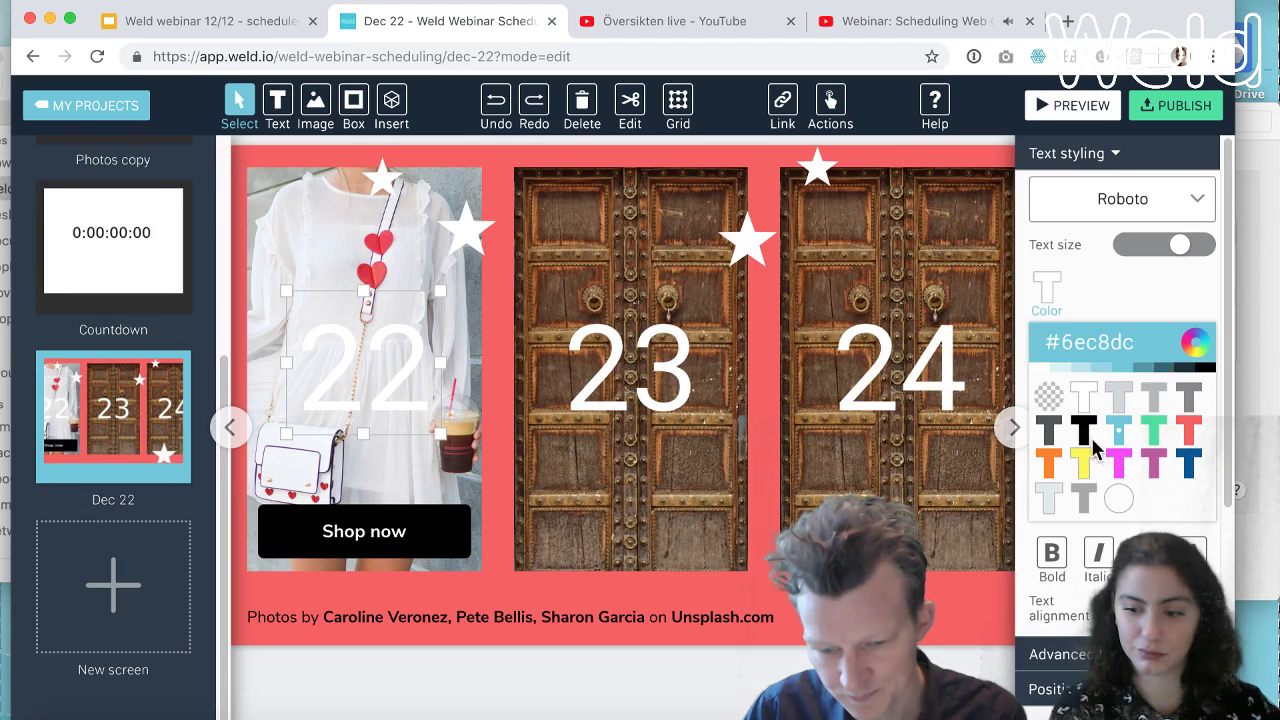
{"action": "left_click", "coordinate": [1083, 440]}
{"action": "left_click", "coordinate": [783, 660]}
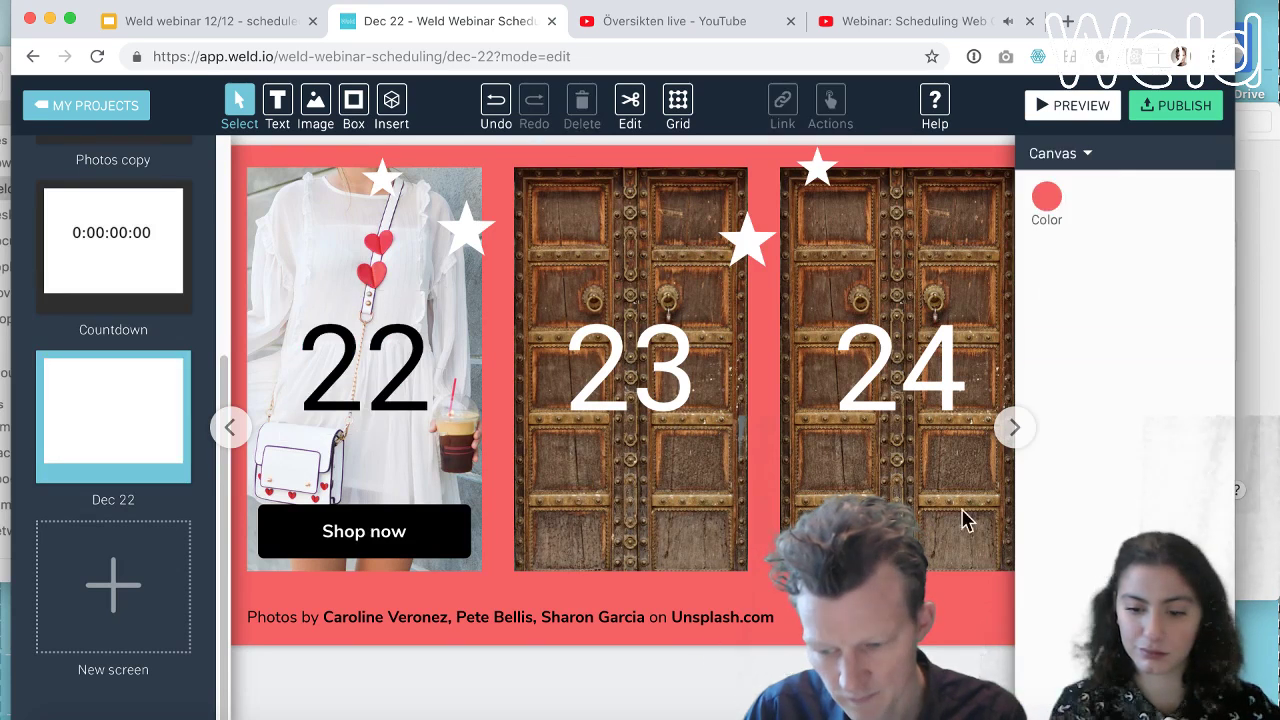
{"action": "left_click", "coordinate": [1013, 427]}
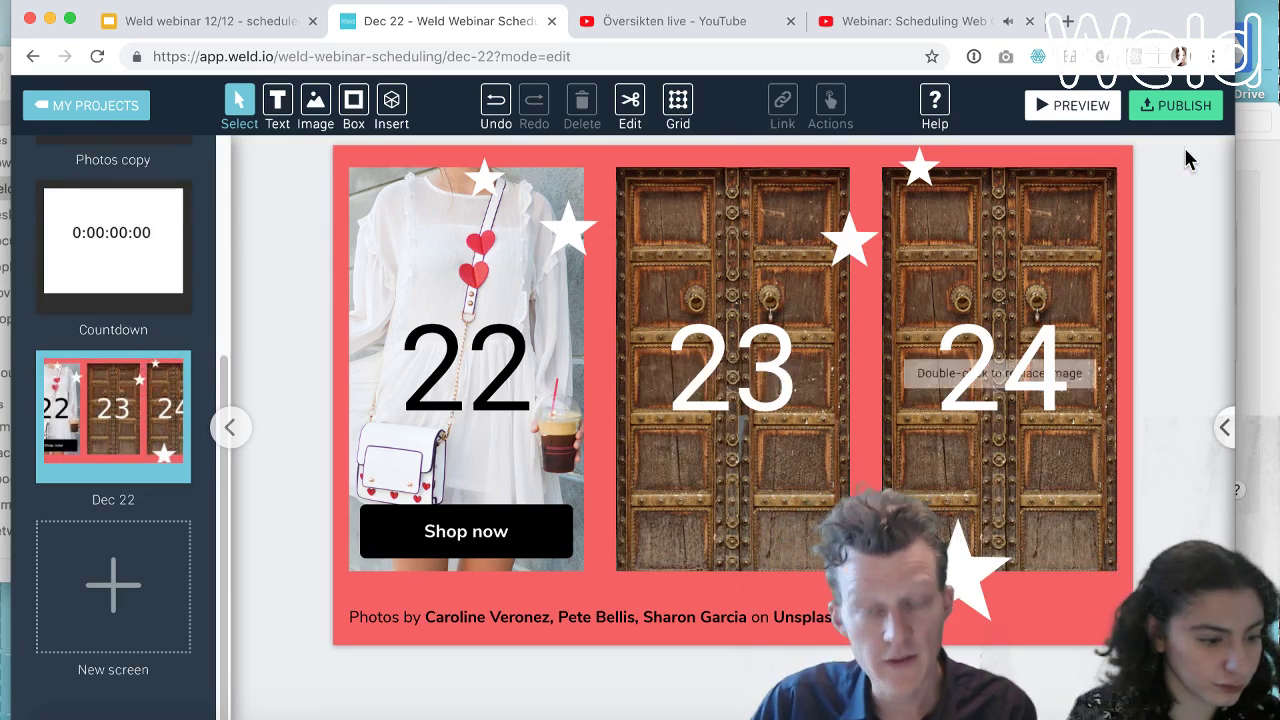
Open the project's scheduling settings and switch the default start screen option for Dec 22 on and back off.
{"action": "left_click", "coordinate": [1186, 107]}
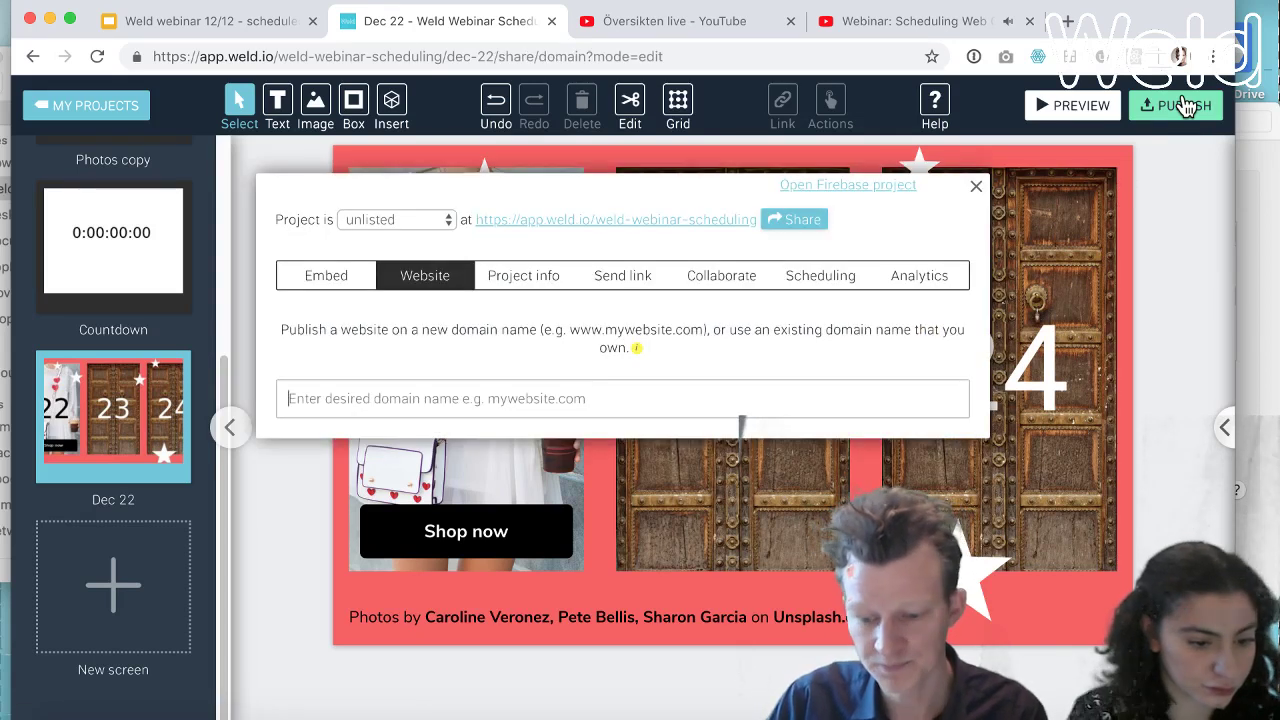
{"action": "left_click", "coordinate": [820, 284]}
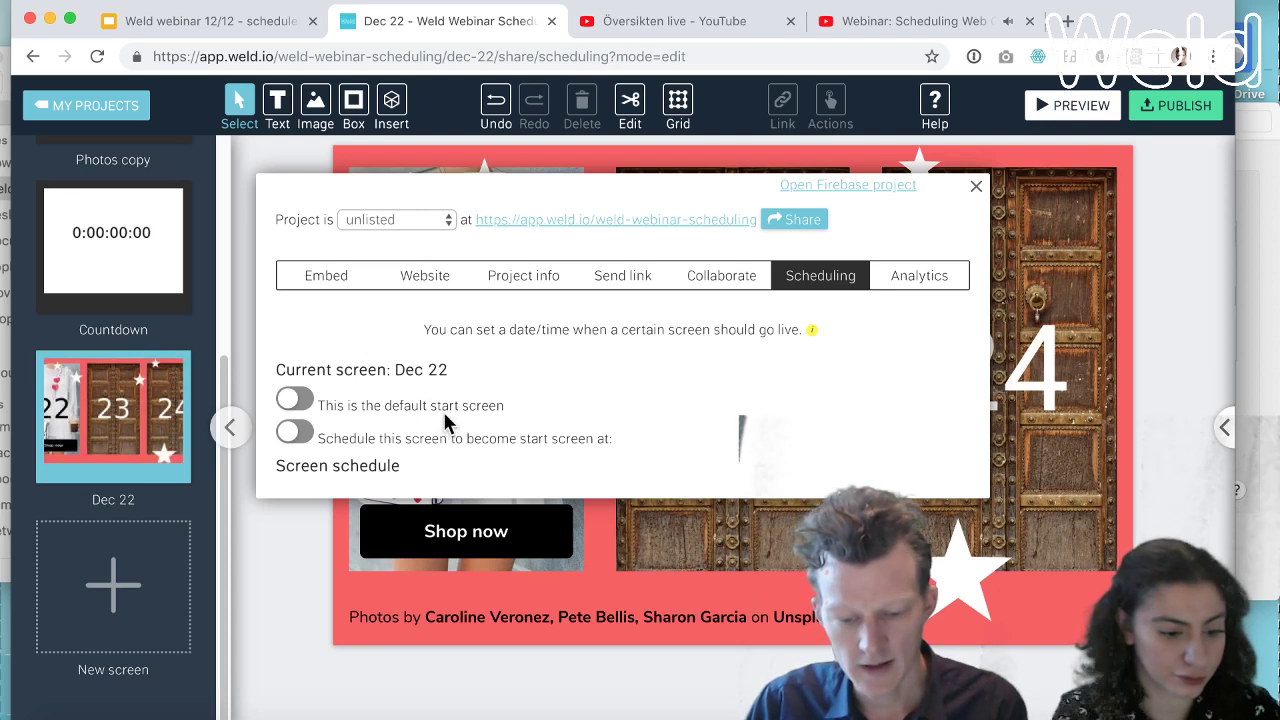
{"action": "left_click", "coordinate": [296, 404]}
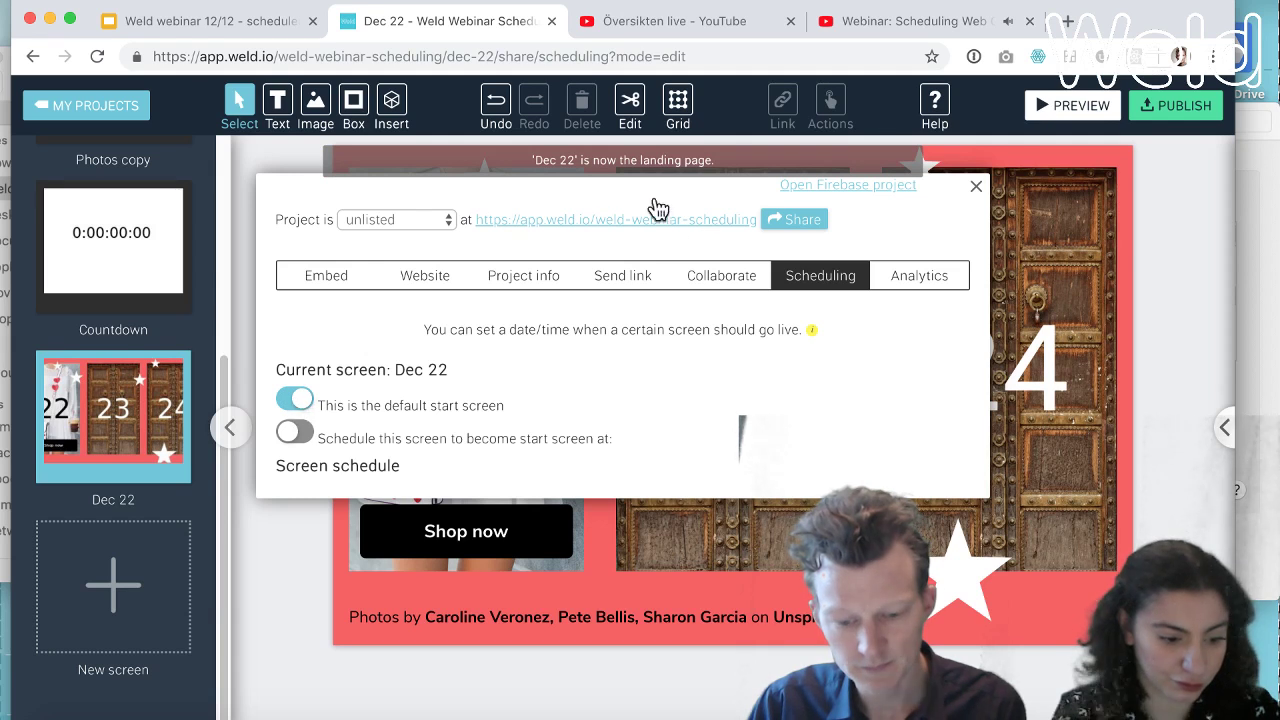
{"action": "left_click", "coordinate": [296, 402]}
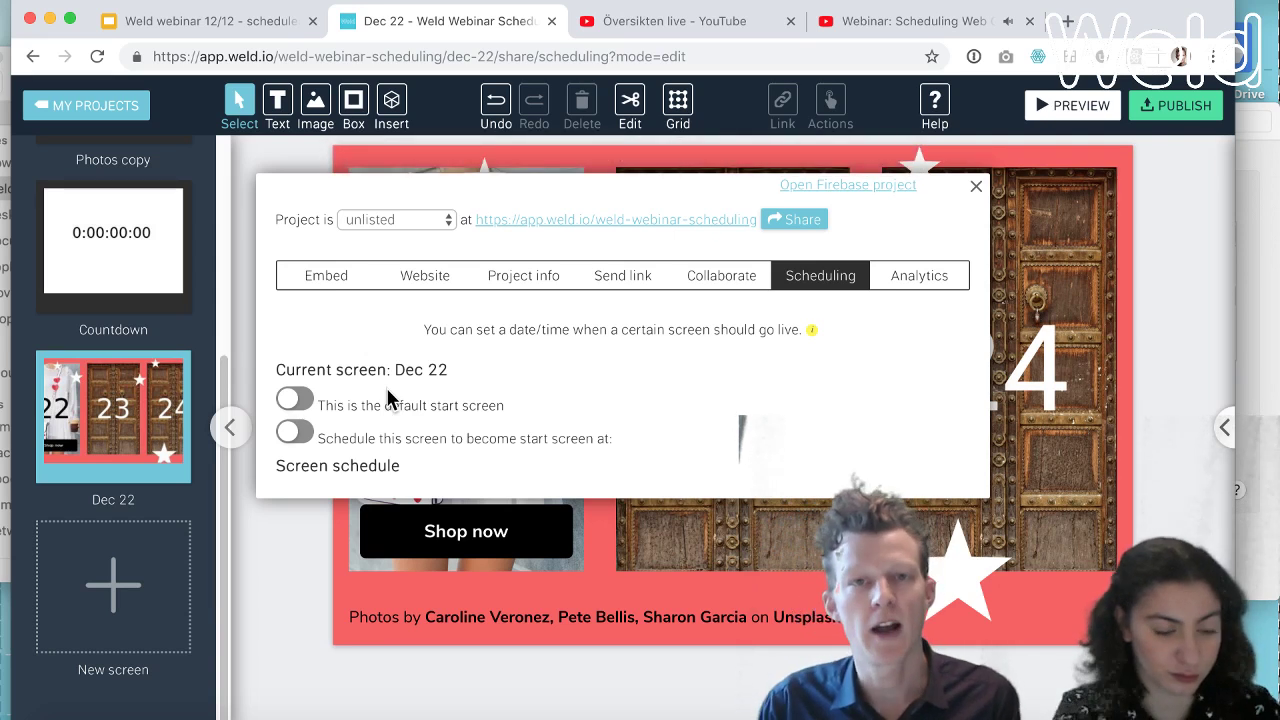
{"action": "mouse_move", "coordinate": [53, 378]}
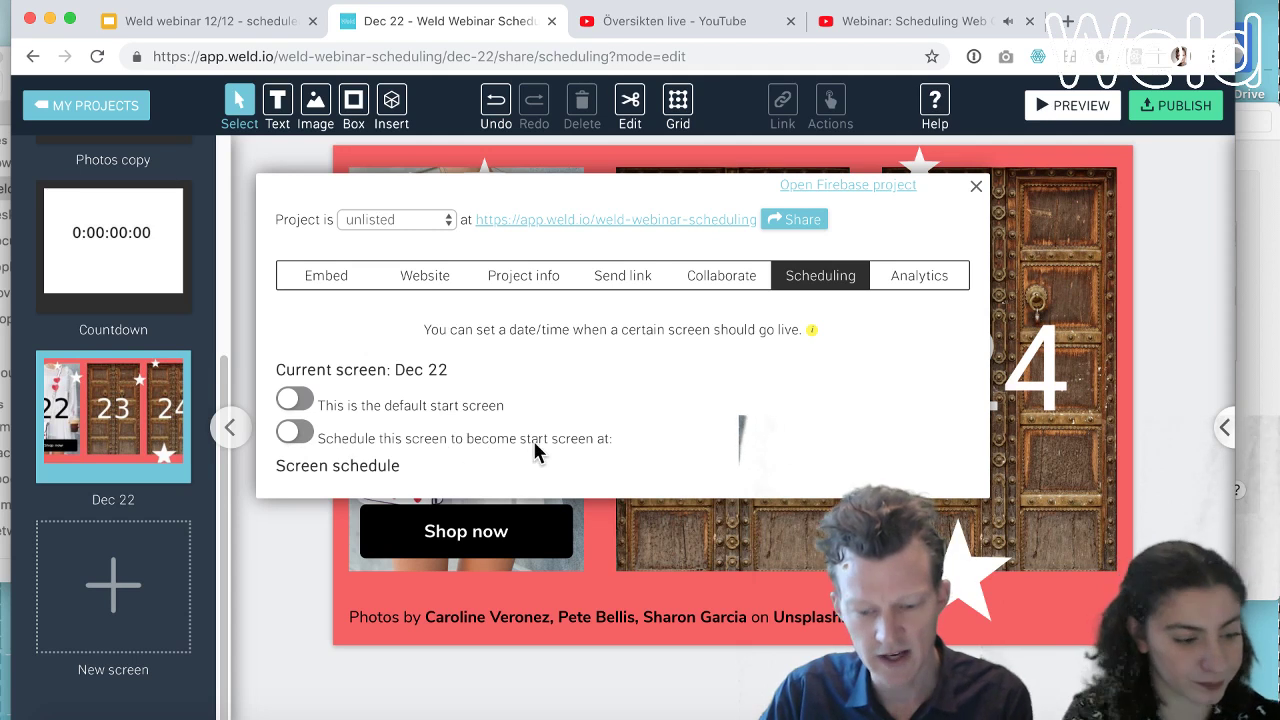
Schedule the Dec 22 screen to become the start screen on December 22, 2018 at 00:00, and close the publishing settings.
{"action": "left_click", "coordinate": [295, 431]}
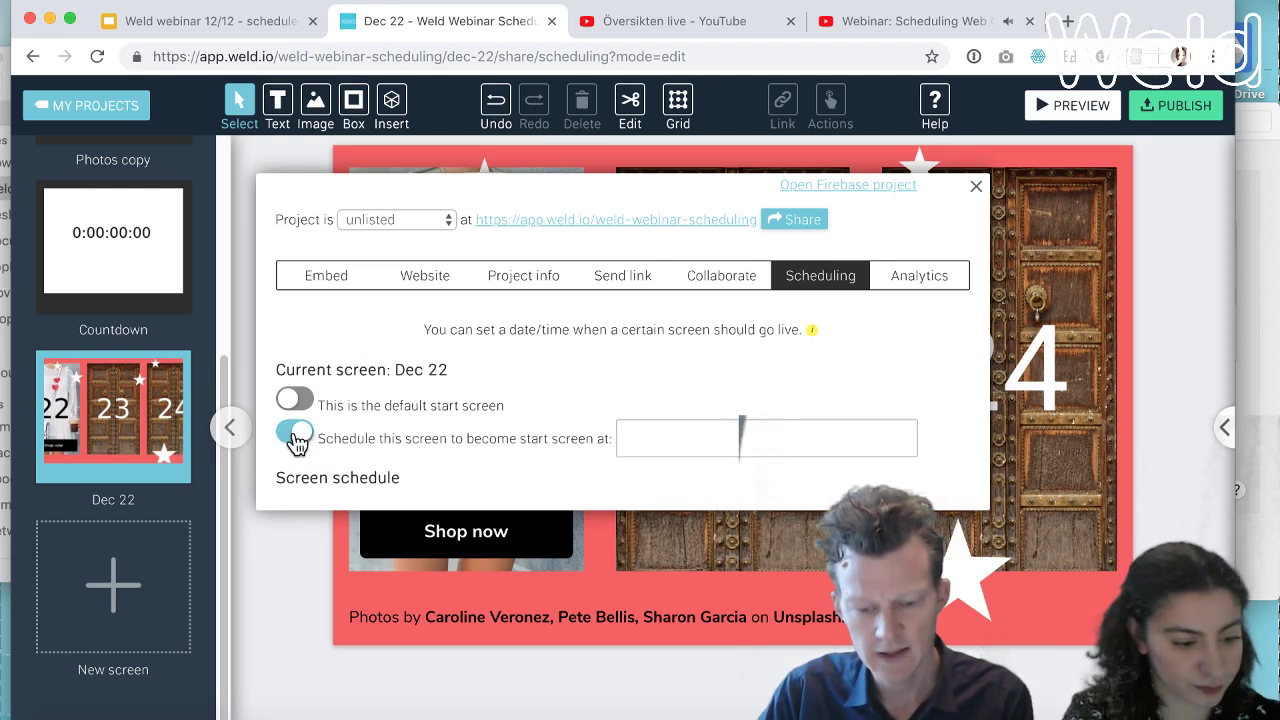
{"action": "left_click", "coordinate": [690, 429]}
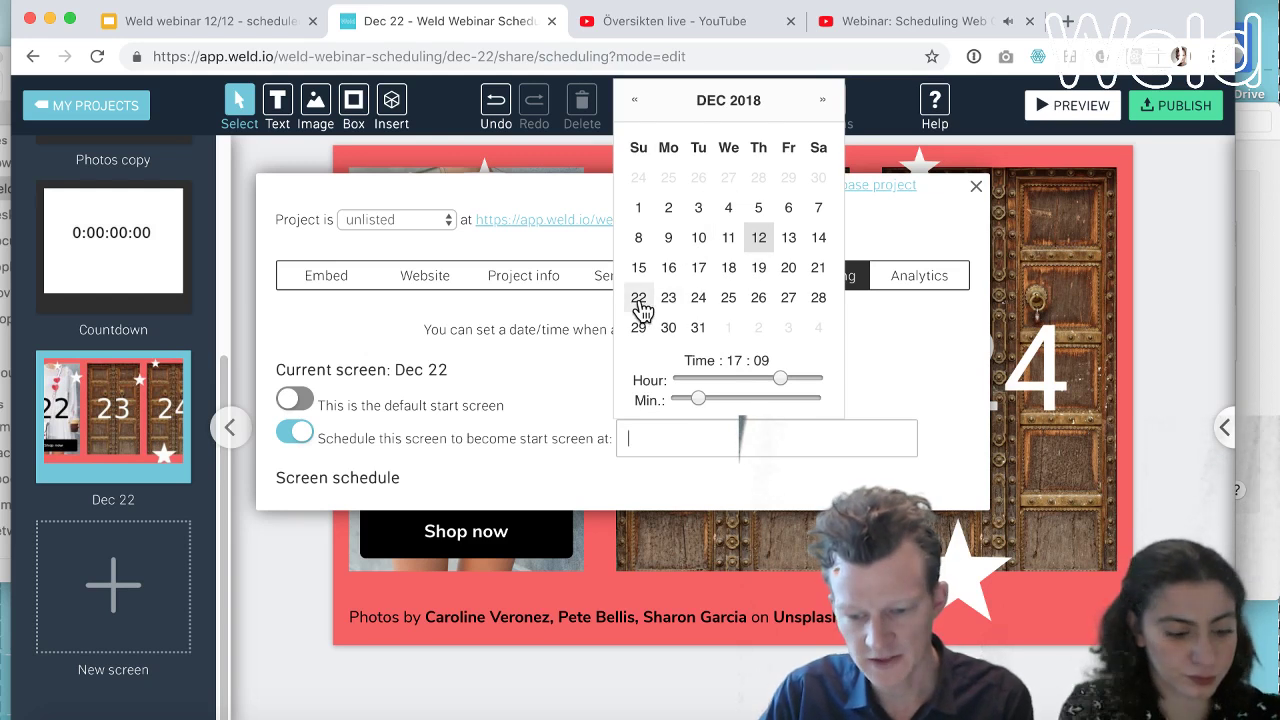
{"action": "left_click", "coordinate": [640, 303]}
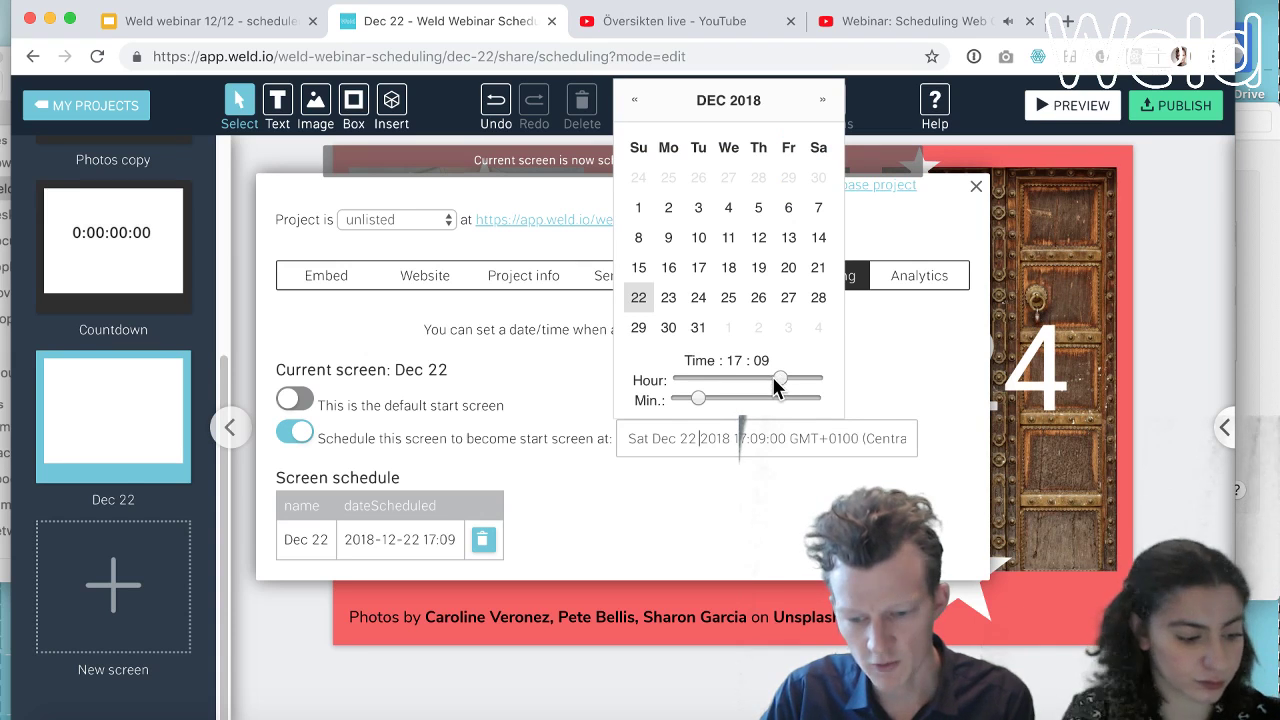
{"action": "left_click_drag", "start_coordinate": [779, 385], "coordinate": [682, 402]}
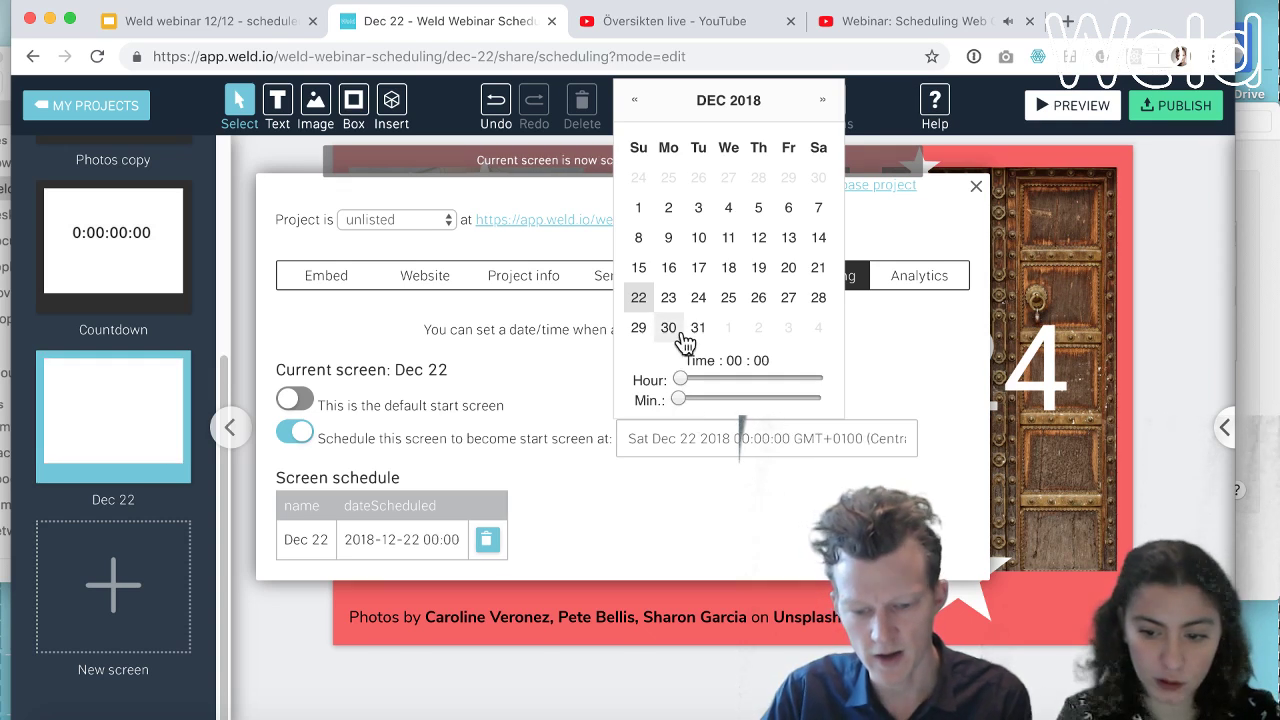
{"action": "left_click", "coordinate": [641, 503]}
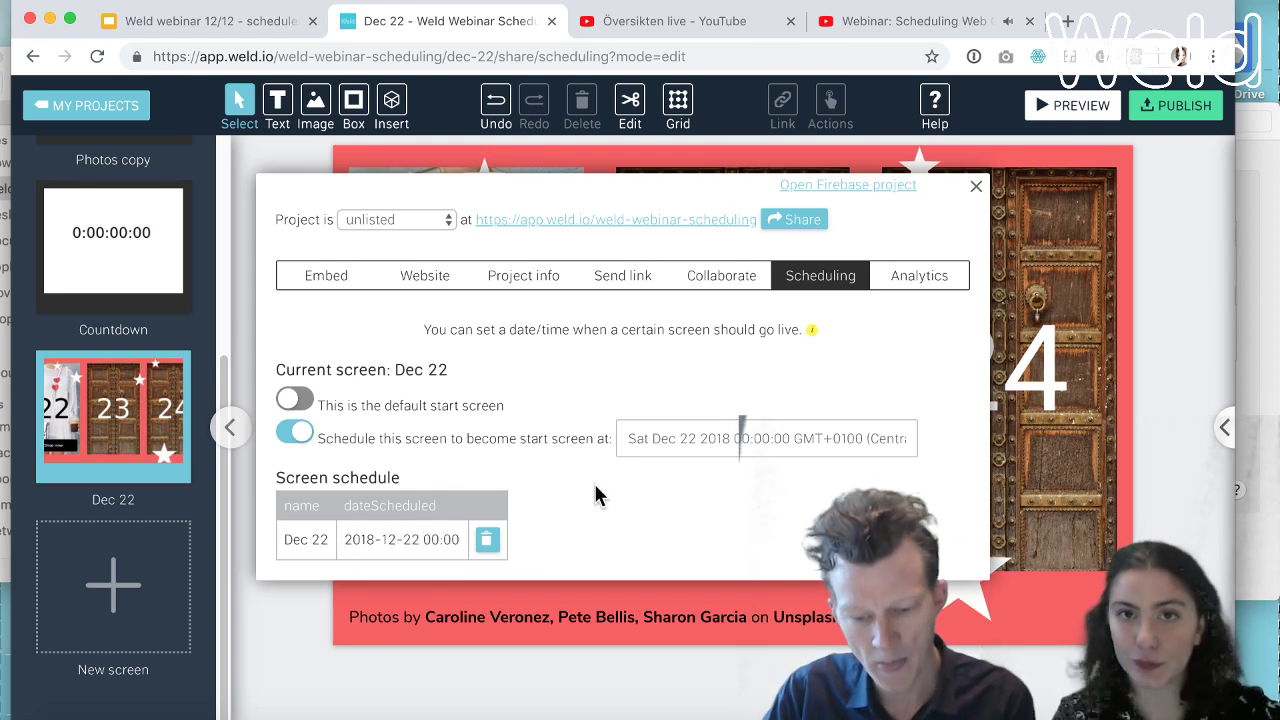
{"action": "left_click", "coordinate": [976, 190]}
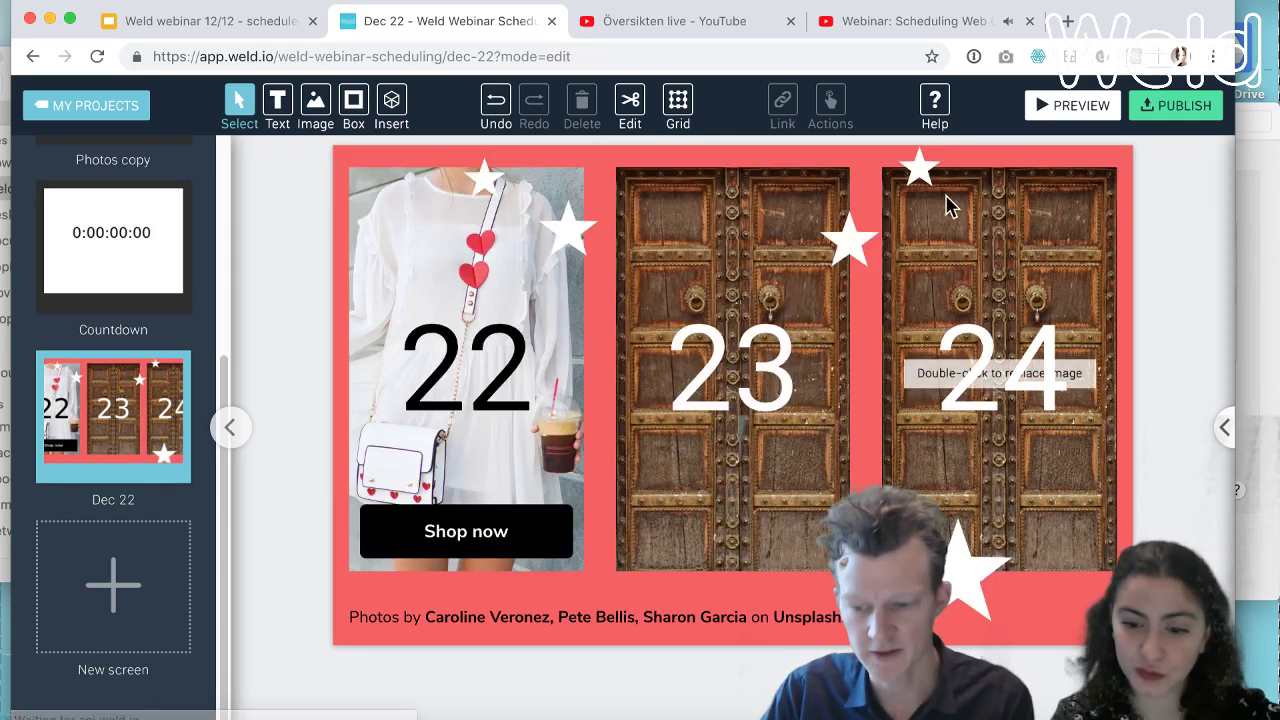
Duplicate the Dec 22 screen, rename the copy as Dec 23, and reload the page.
{"action": "mouse_move", "coordinate": [172, 400]}
{"action": "left_click", "coordinate": [174, 398]}
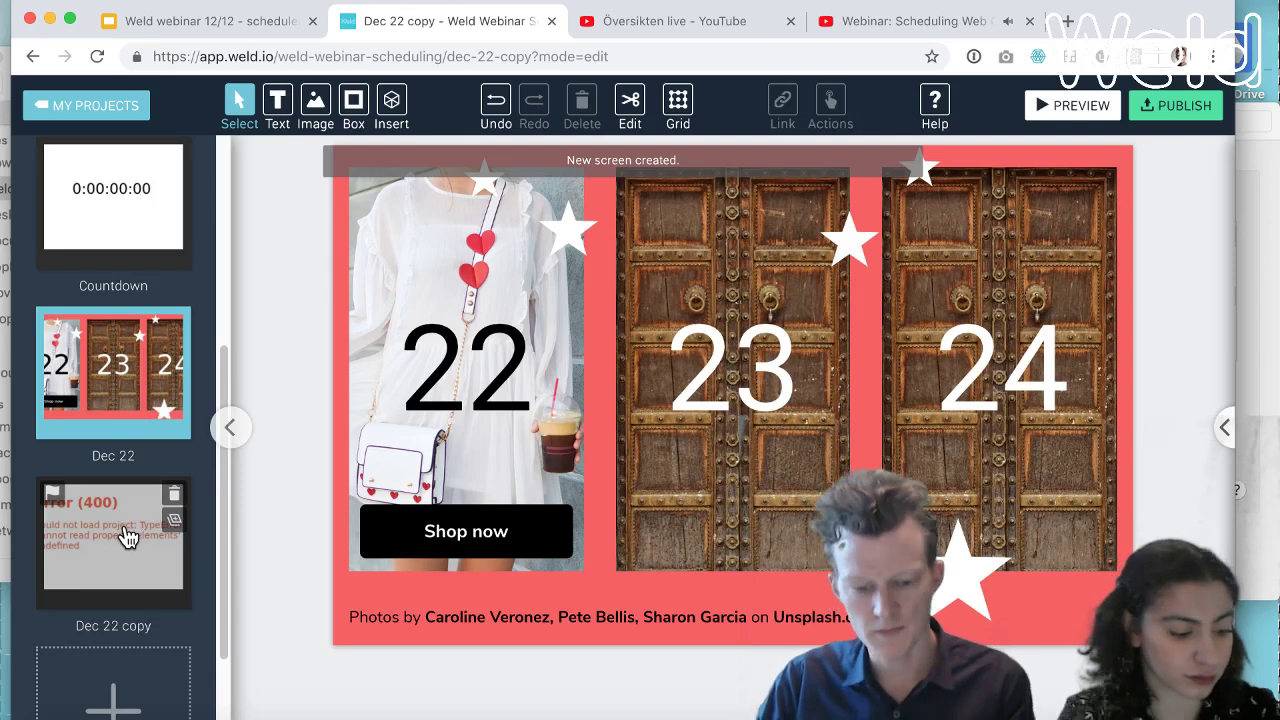
{"action": "left_click", "coordinate": [128, 536]}
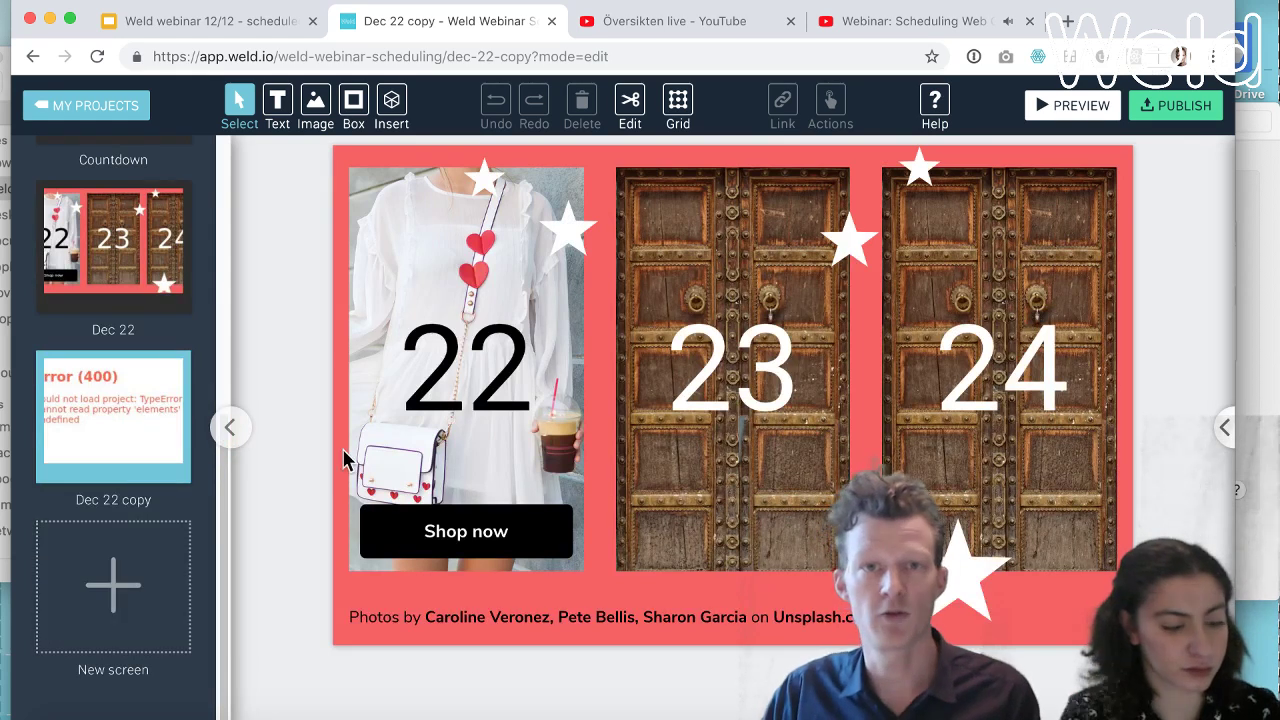
{"action": "left_click", "coordinate": [121, 502]}
{"action": "left_click_drag", "start_coordinate": [112, 500], "coordinate": [181, 500]}
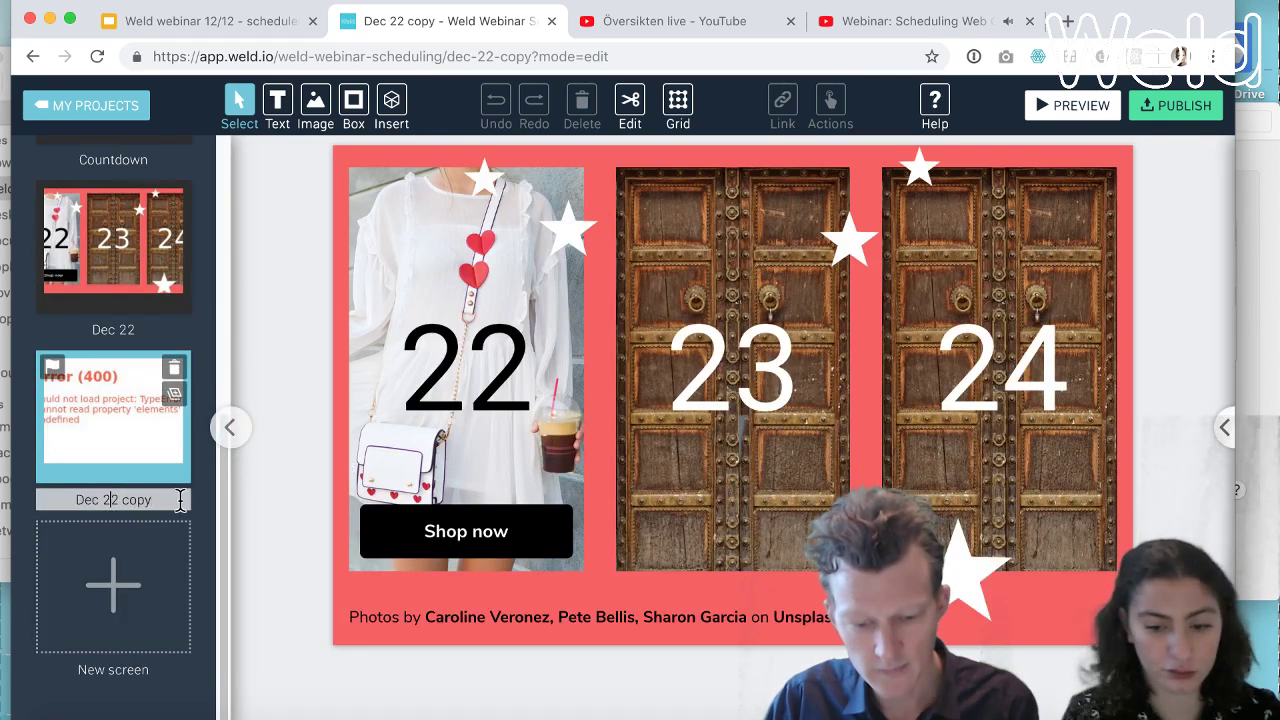
{"action": "type", "text": "3"}
{"action": "key", "text": "Return"}
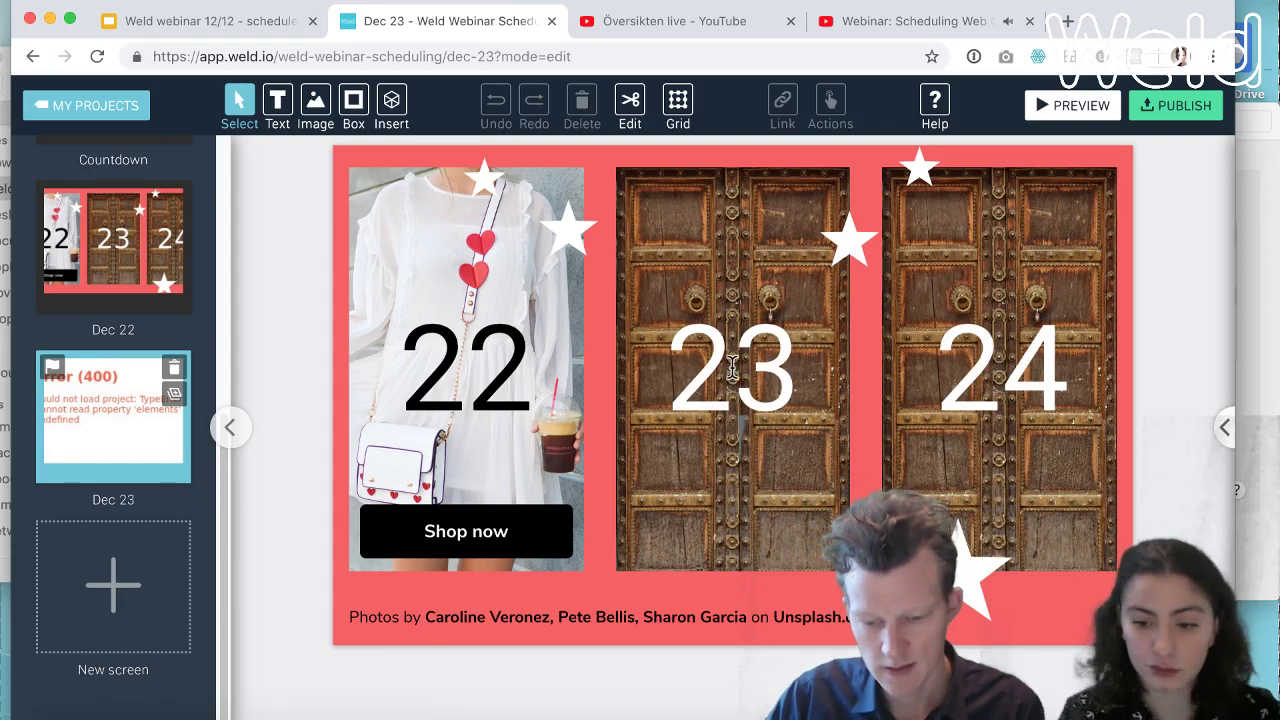
{"action": "key", "text": "super+r"}
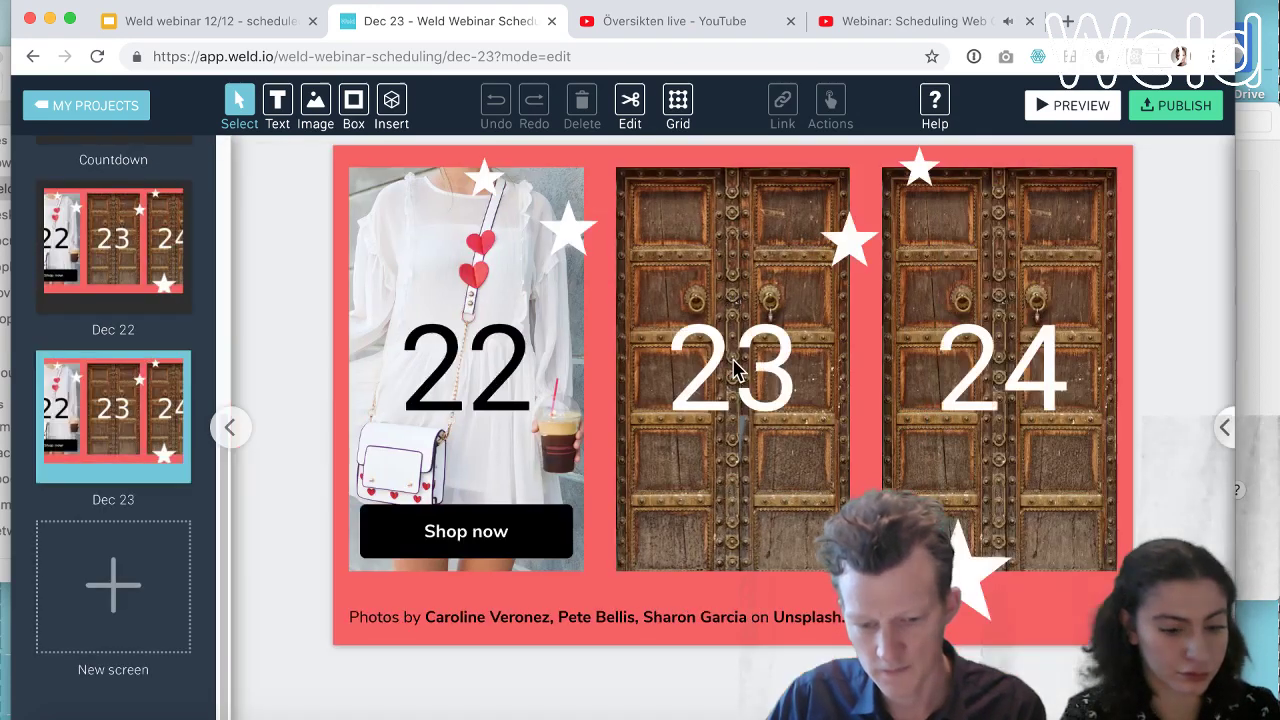
Delete the door image behind the number 23 to uncover the product photo on the Dec 23 screen.
{"action": "left_click", "coordinate": [735, 218]}
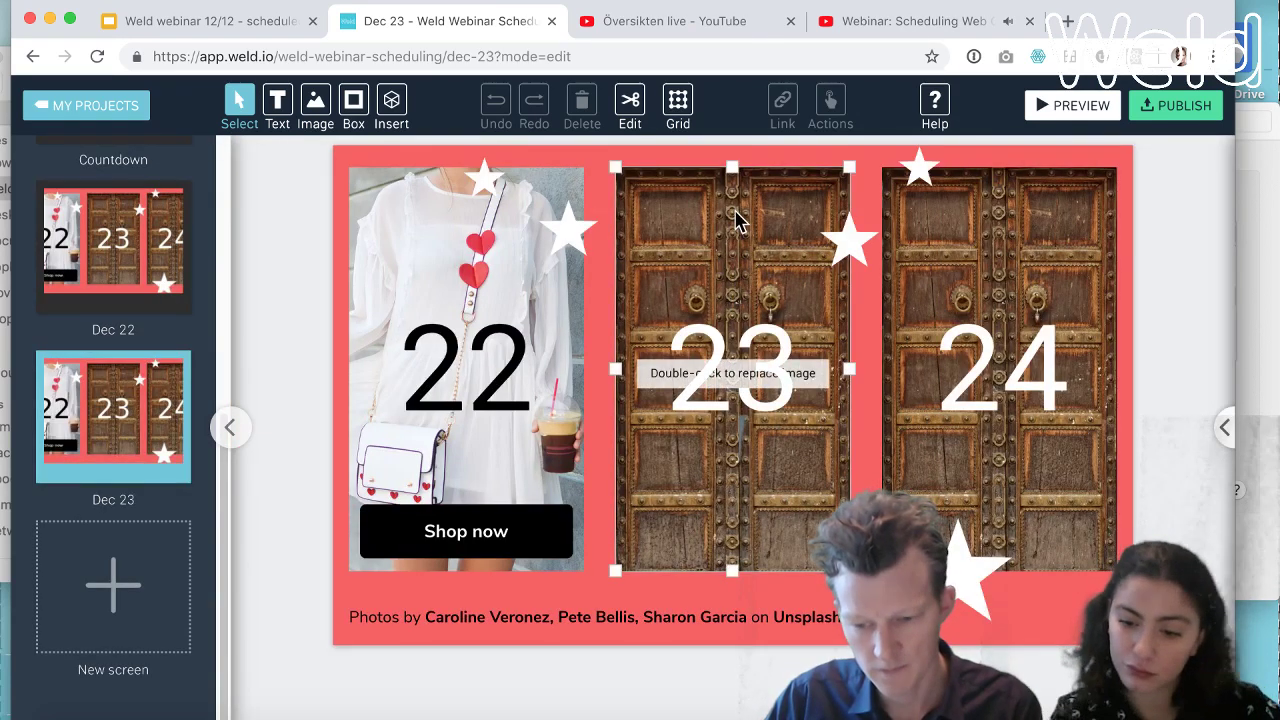
{"action": "key", "text": "Delete"}
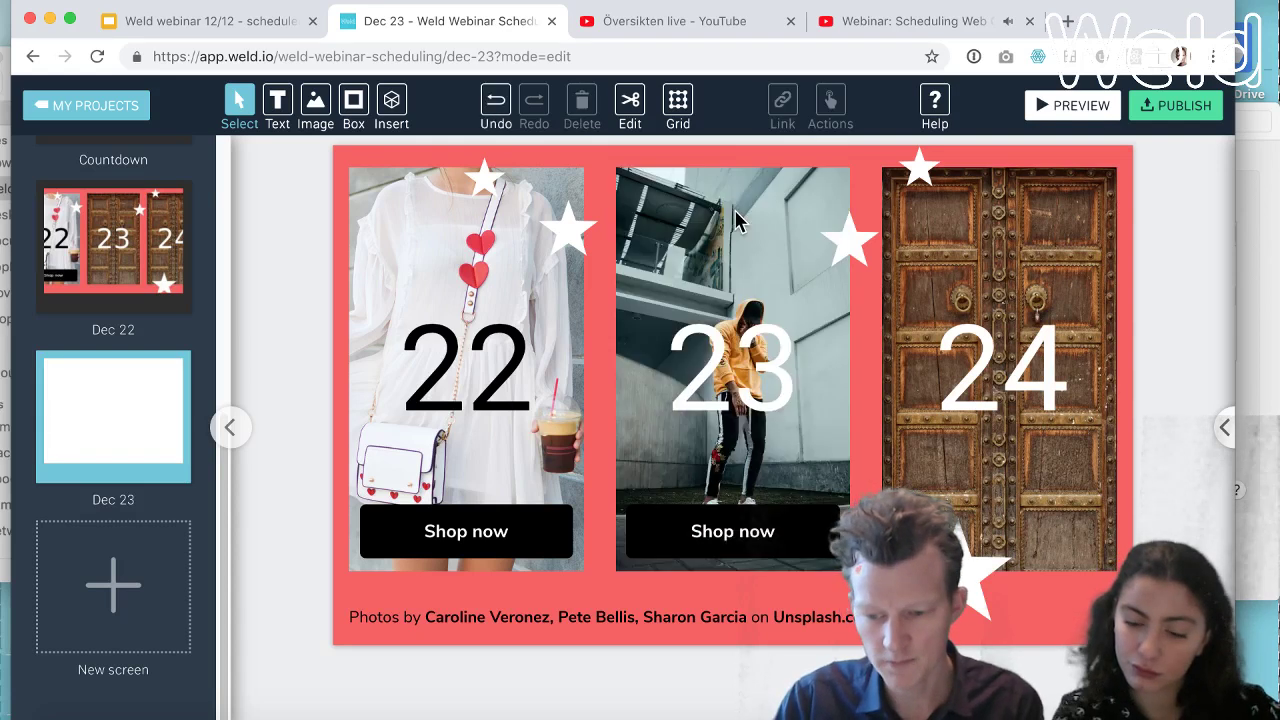
{"action": "left_click", "coordinate": [753, 352]}
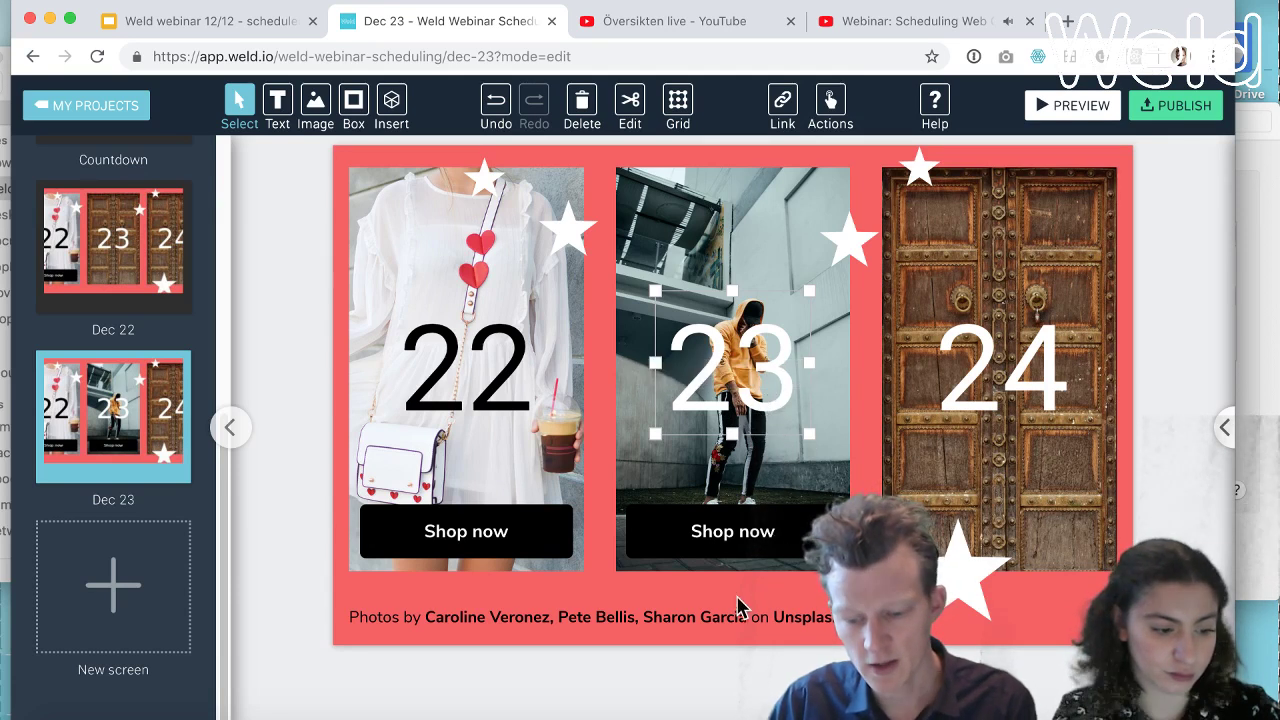
{"action": "left_click", "coordinate": [707, 683]}
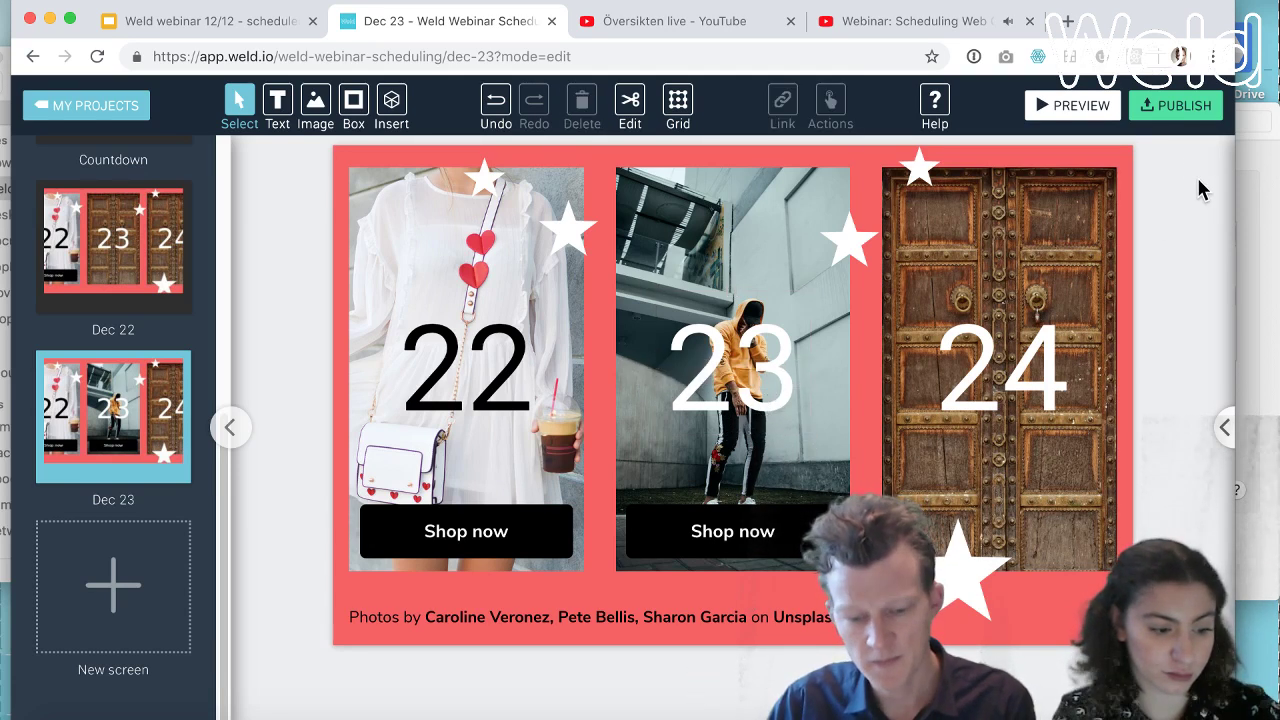
Open the scheduling settings for the Dec 23 screen and switch its start screen schedule off and back on.
{"action": "left_click", "coordinate": [1176, 110]}
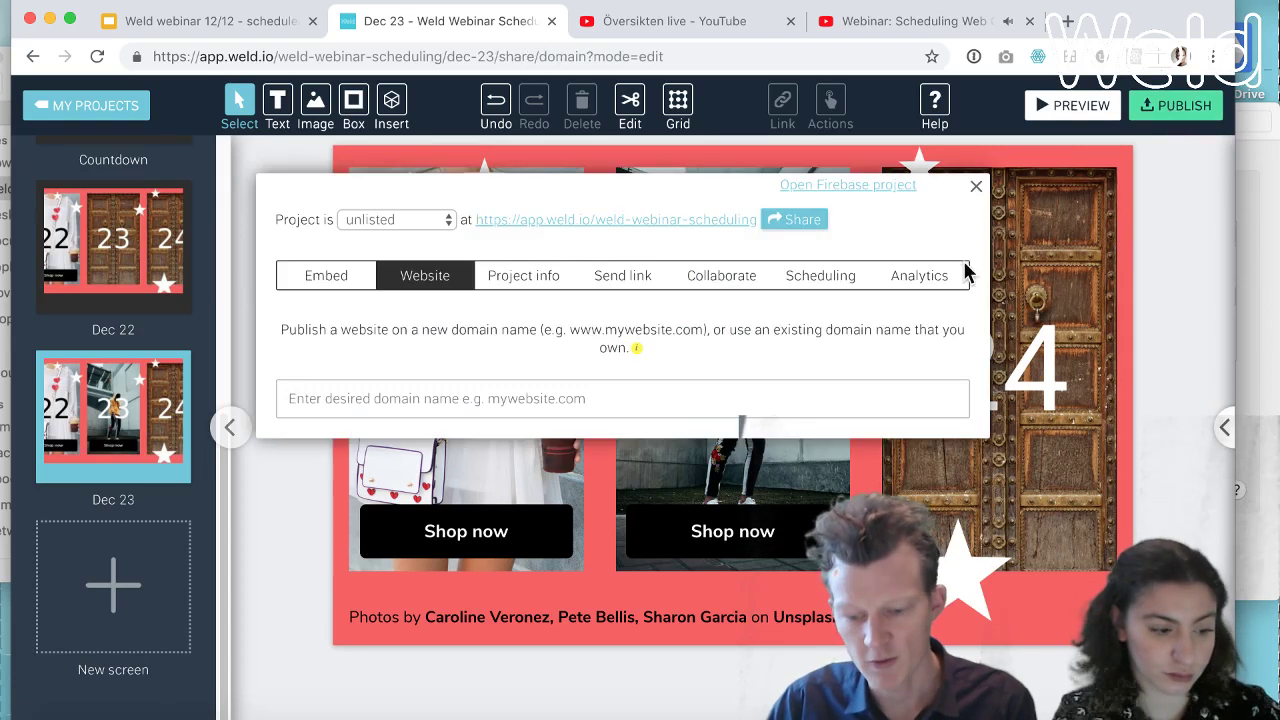
{"action": "left_click", "coordinate": [822, 280]}
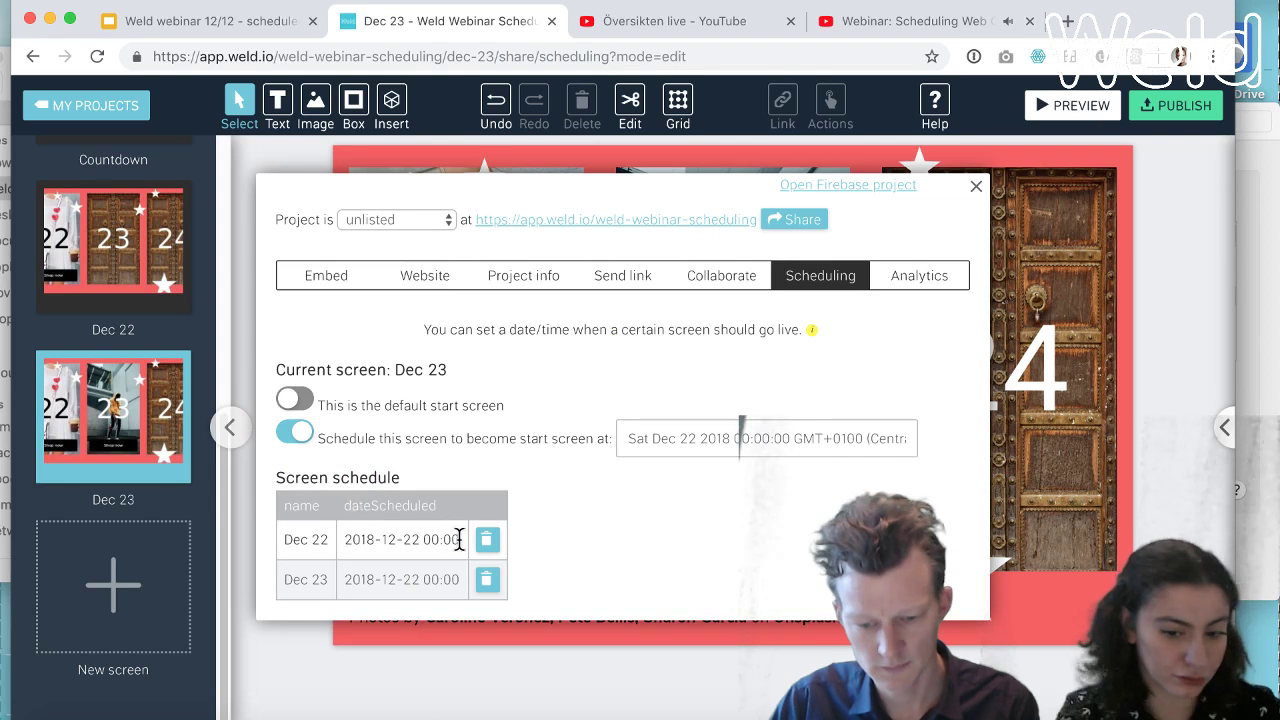
{"action": "left_click", "coordinate": [296, 434]}
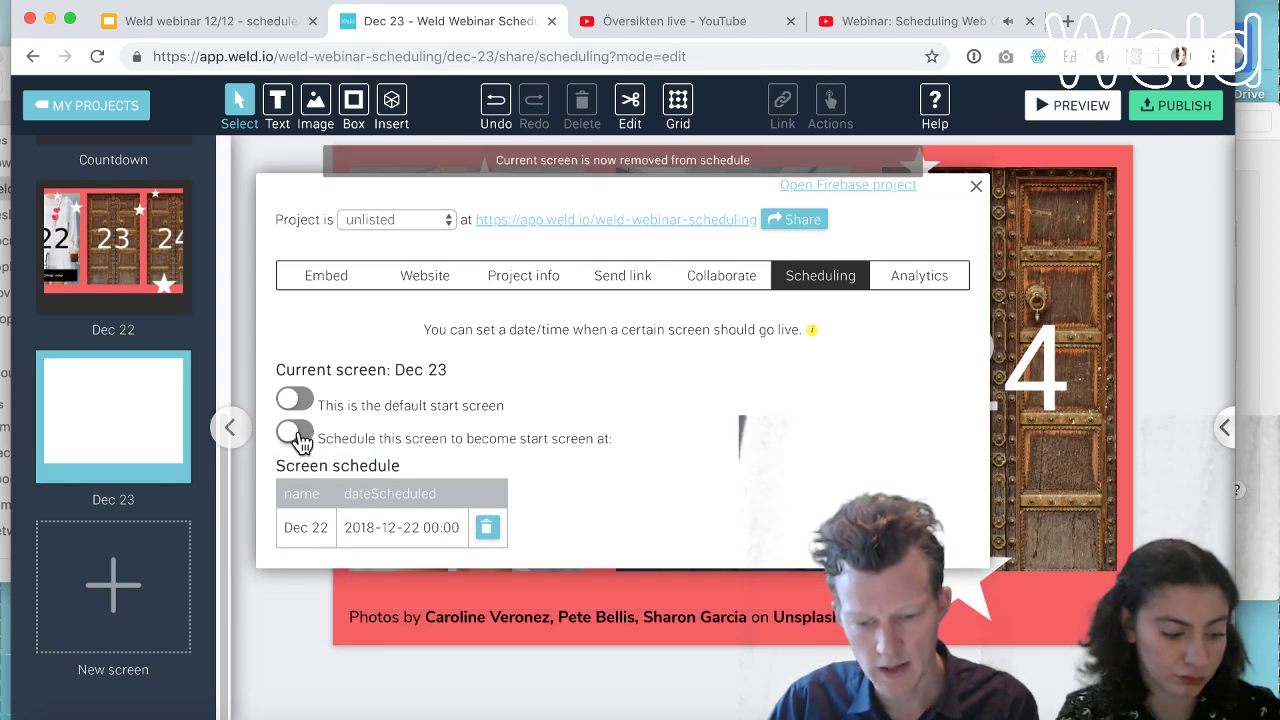
{"action": "left_click", "coordinate": [298, 437]}
Schedule the Dec 23 screen to become the start screen on December 23, 2018 at 00:00.
{"action": "left_click", "coordinate": [661, 439]}
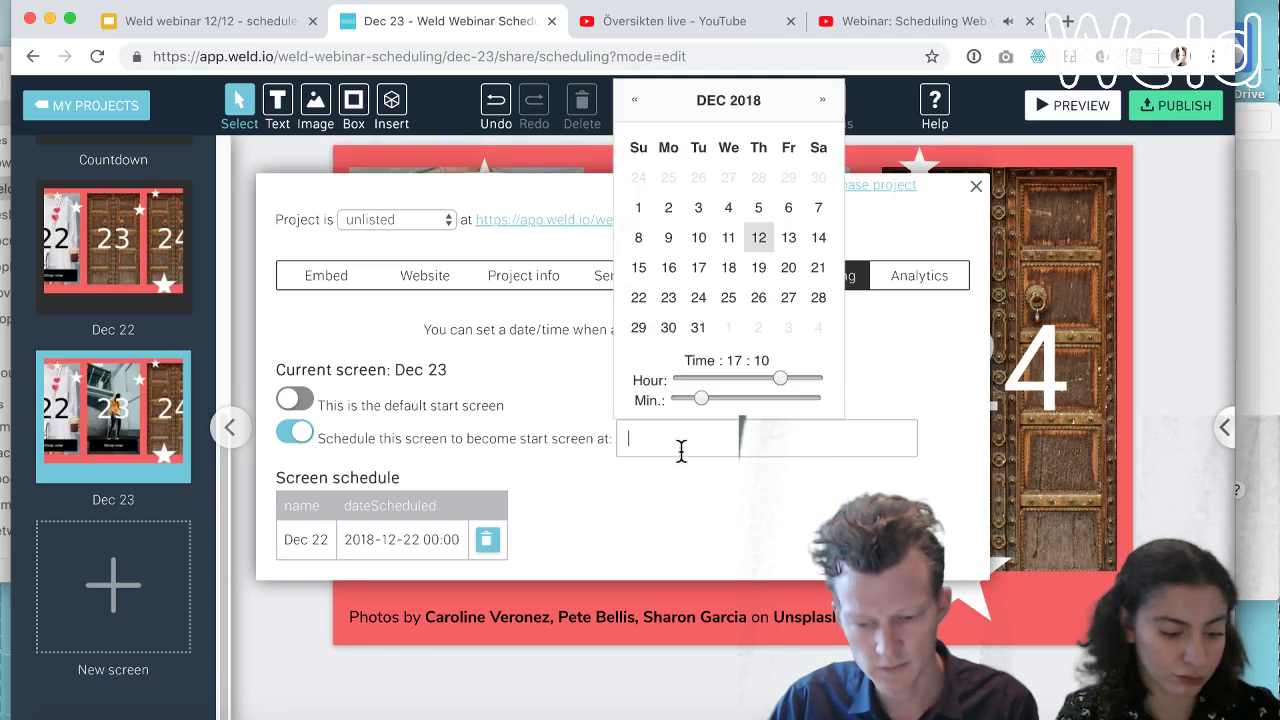
{"action": "left_click", "coordinate": [672, 297]}
{"action": "left_click", "coordinate": [743, 437]}
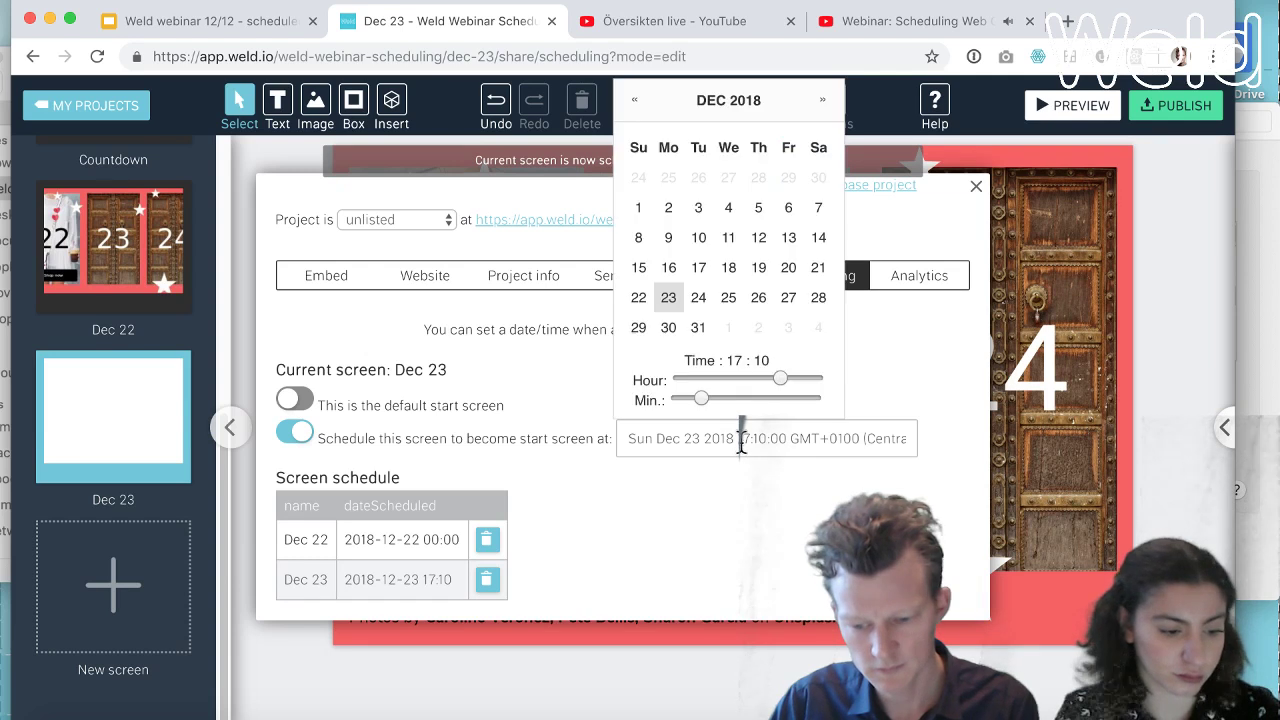
{"action": "left_click_drag", "start_coordinate": [780, 378], "coordinate": [655, 390]}
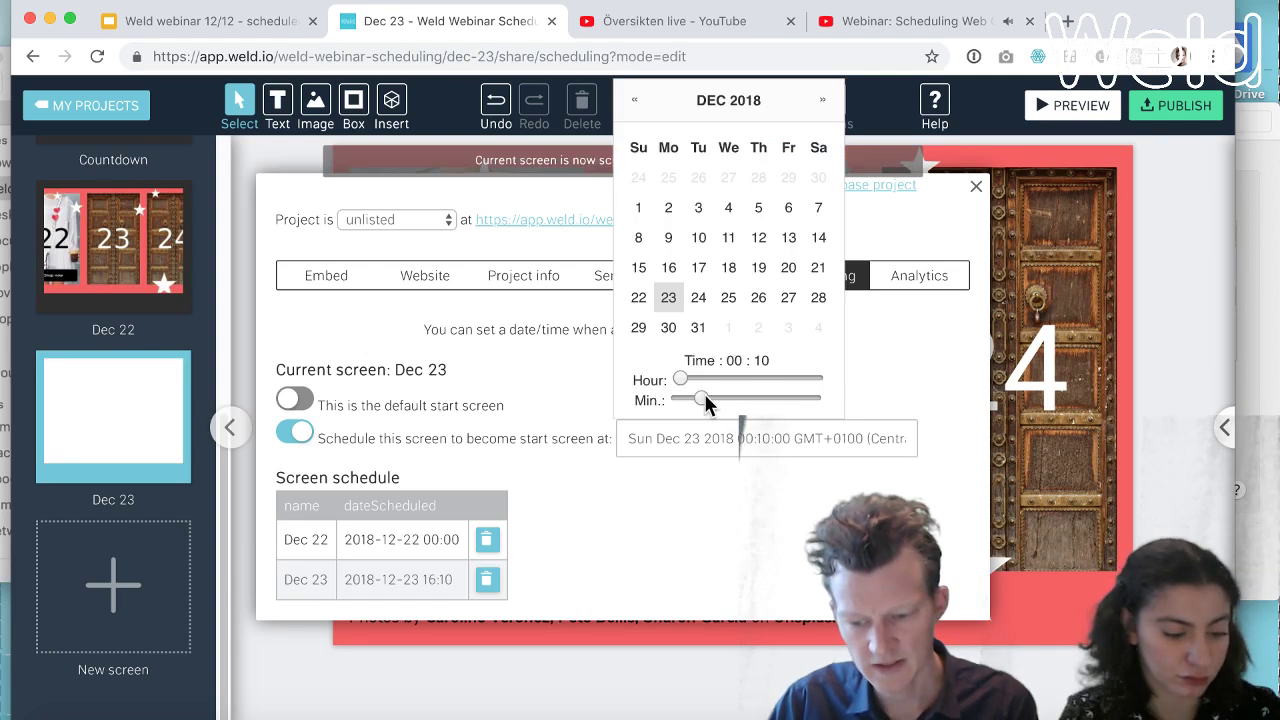
{"action": "left_click", "coordinate": [661, 398]}
{"action": "left_click", "coordinate": [648, 550]}
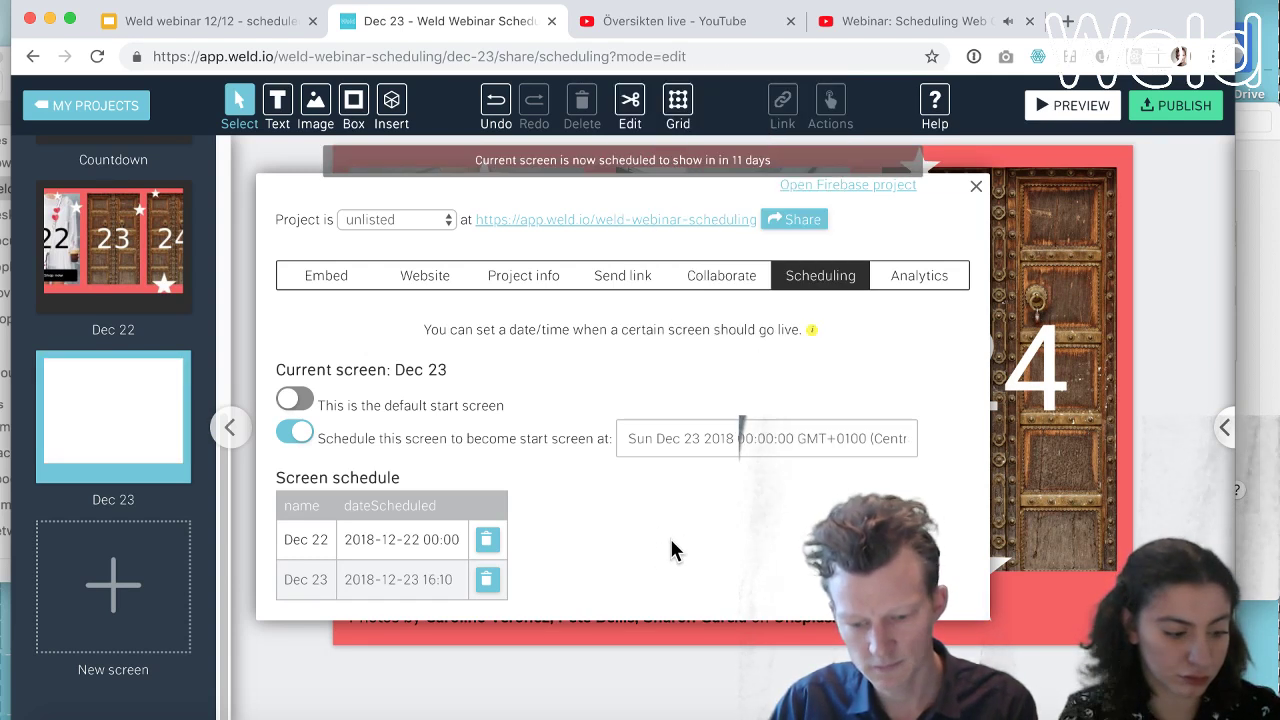
{"action": "left_click", "coordinate": [686, 441]}
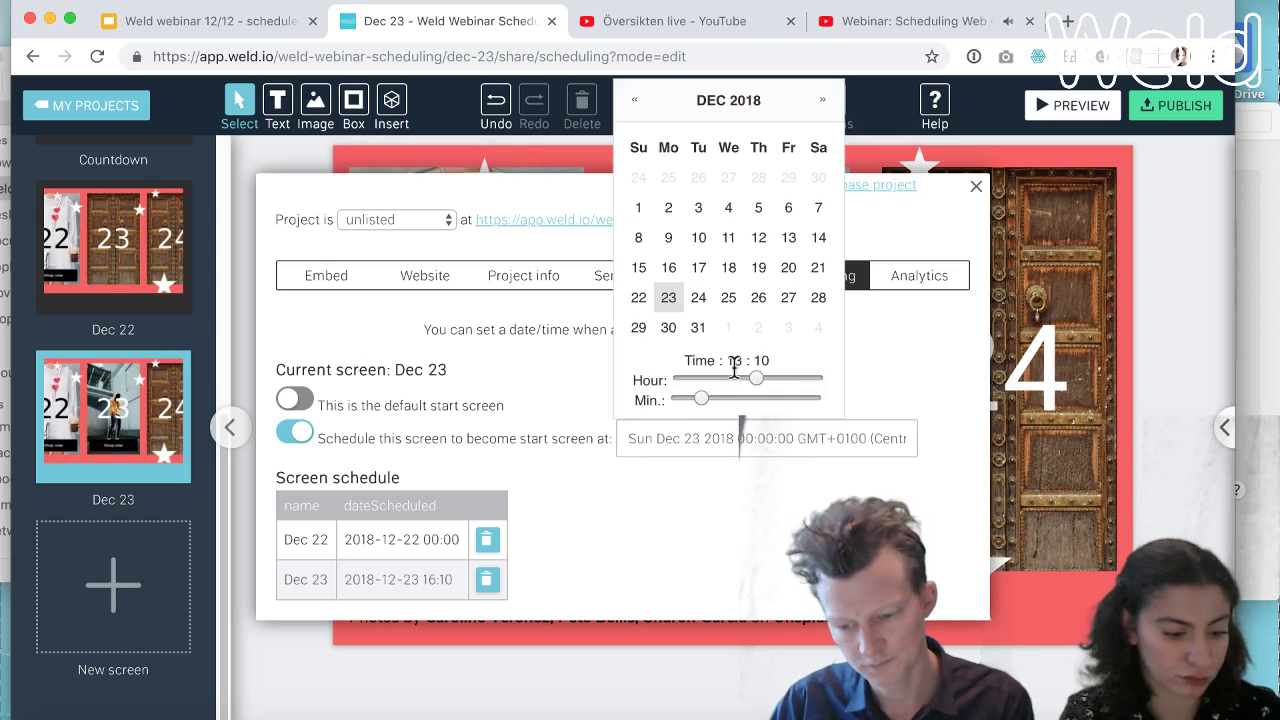
{"action": "left_click_drag", "start_coordinate": [757, 380], "coordinate": [672, 400]}
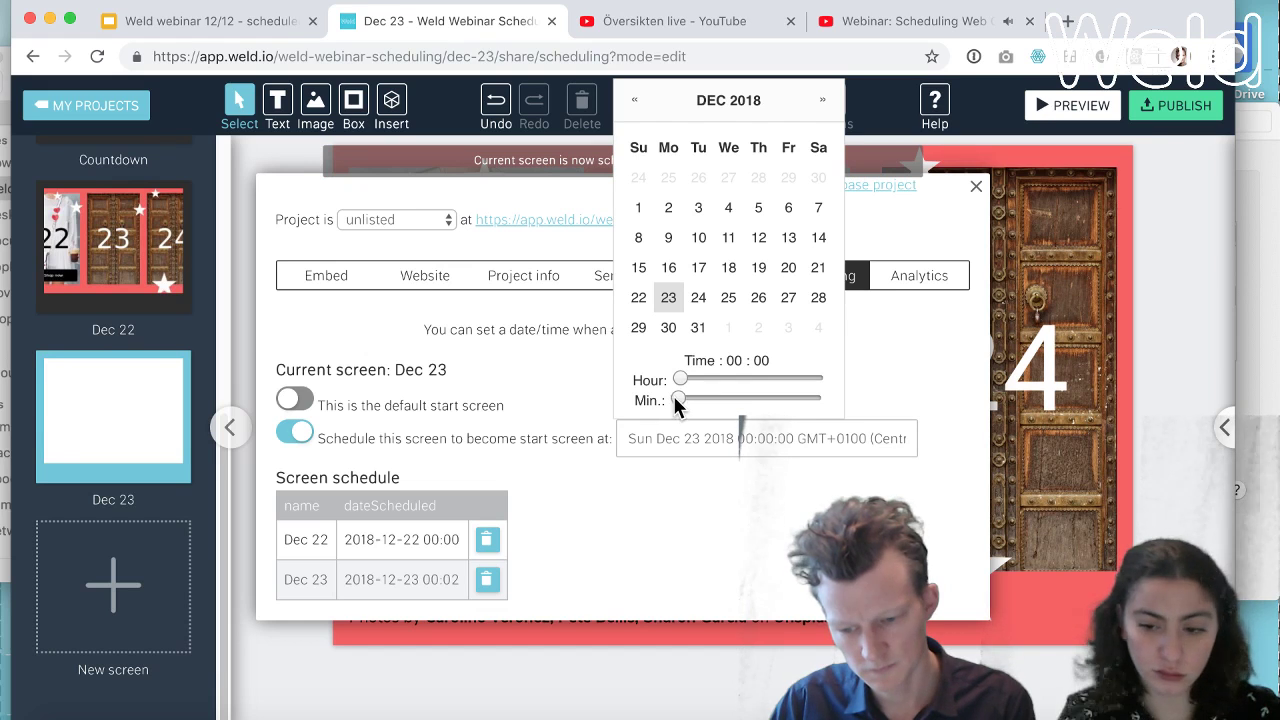
{"action": "left_click", "coordinate": [641, 488]}
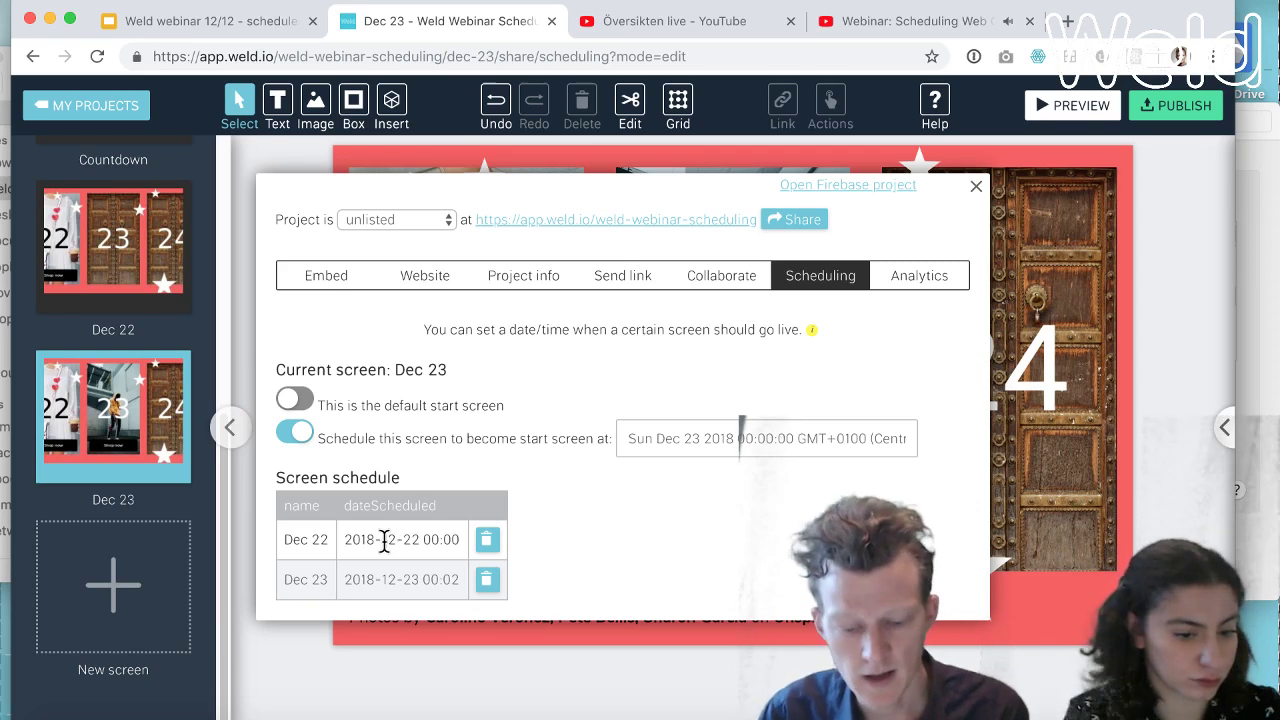
Delete the Dec 22 entry from the screen schedule and close the publishing settings.
{"action": "left_click", "coordinate": [488, 545]}
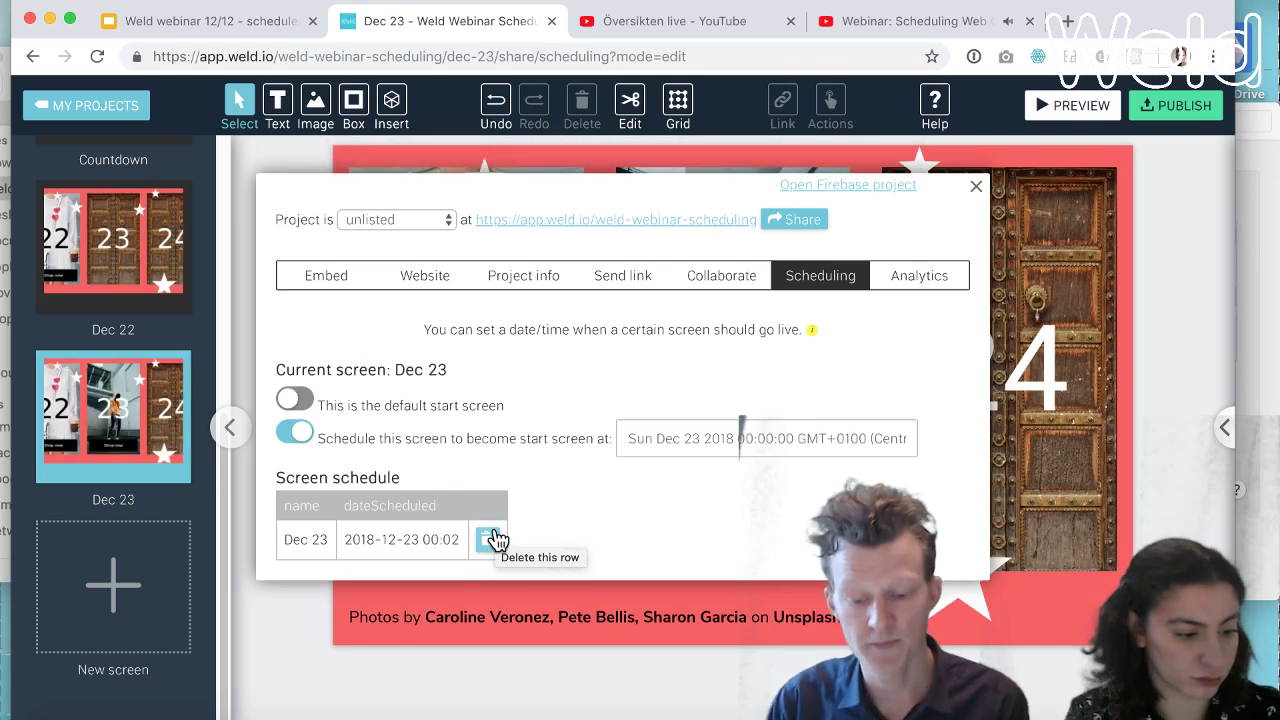
{"action": "left_click", "coordinate": [976, 186]}
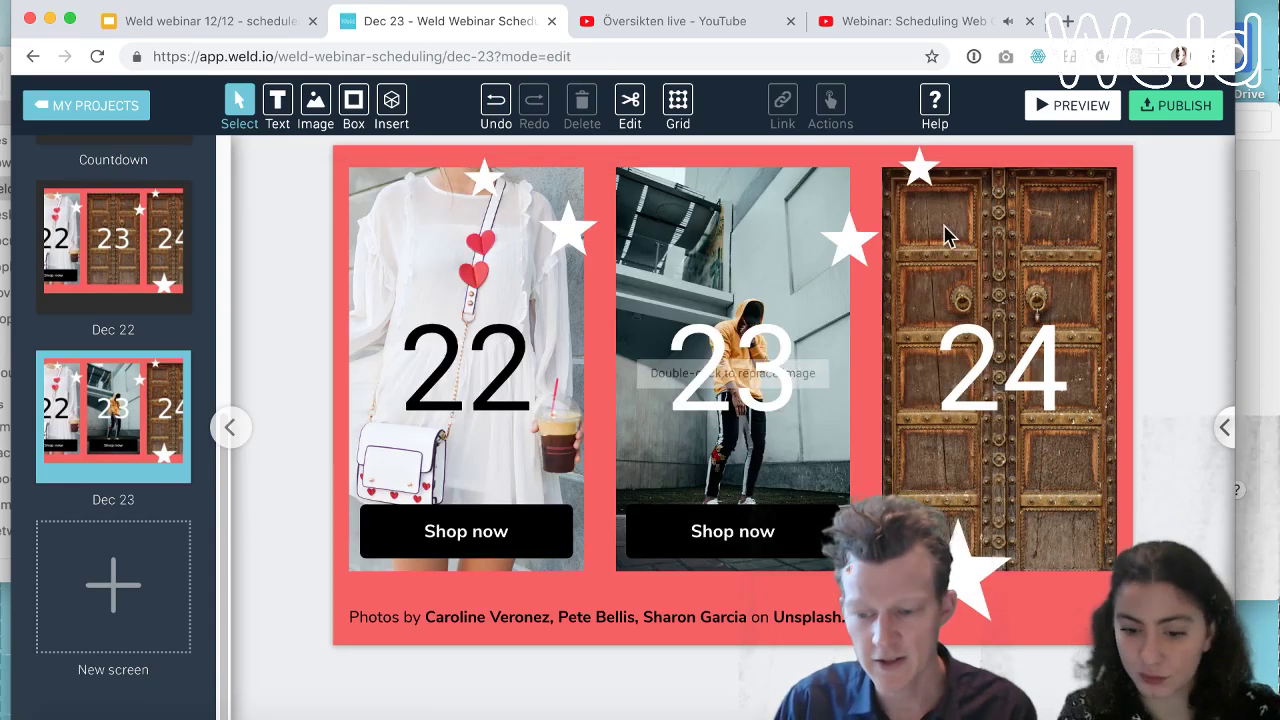
Generate the project's embed code, select the code, and close the publishing settings.
{"action": "left_click", "coordinate": [1152, 113]}
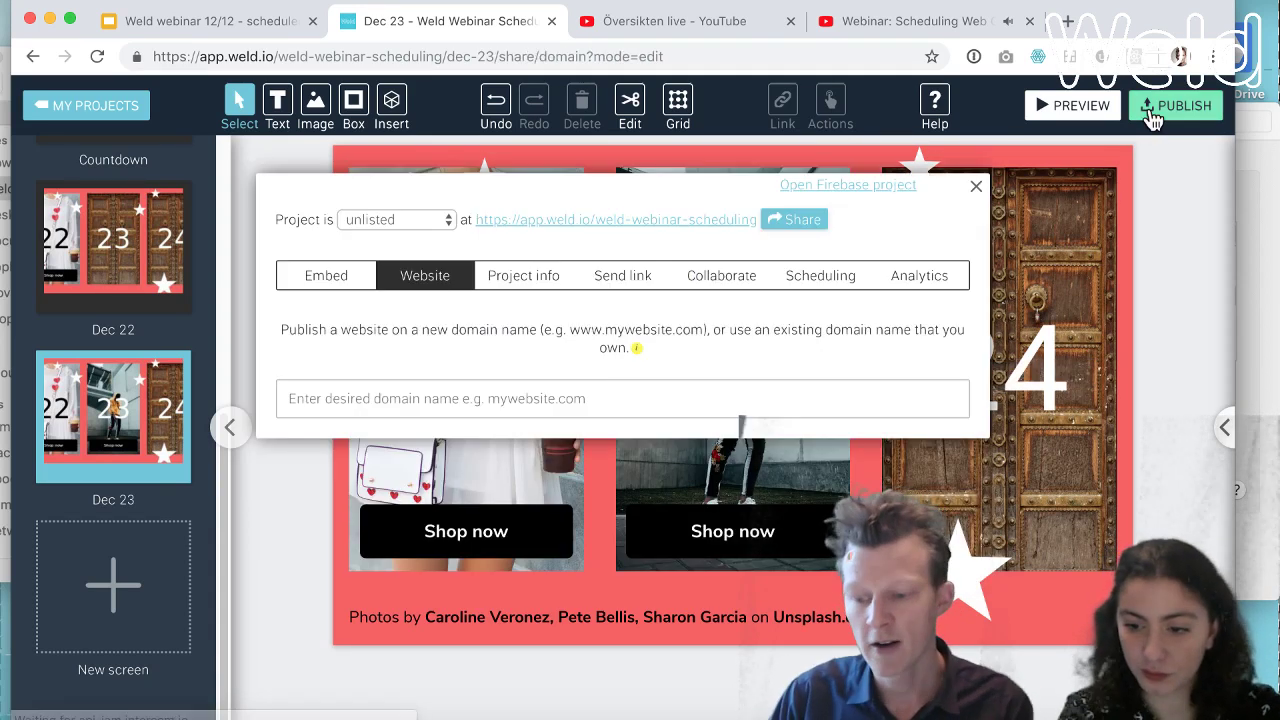
{"action": "left_click", "coordinate": [348, 286]}
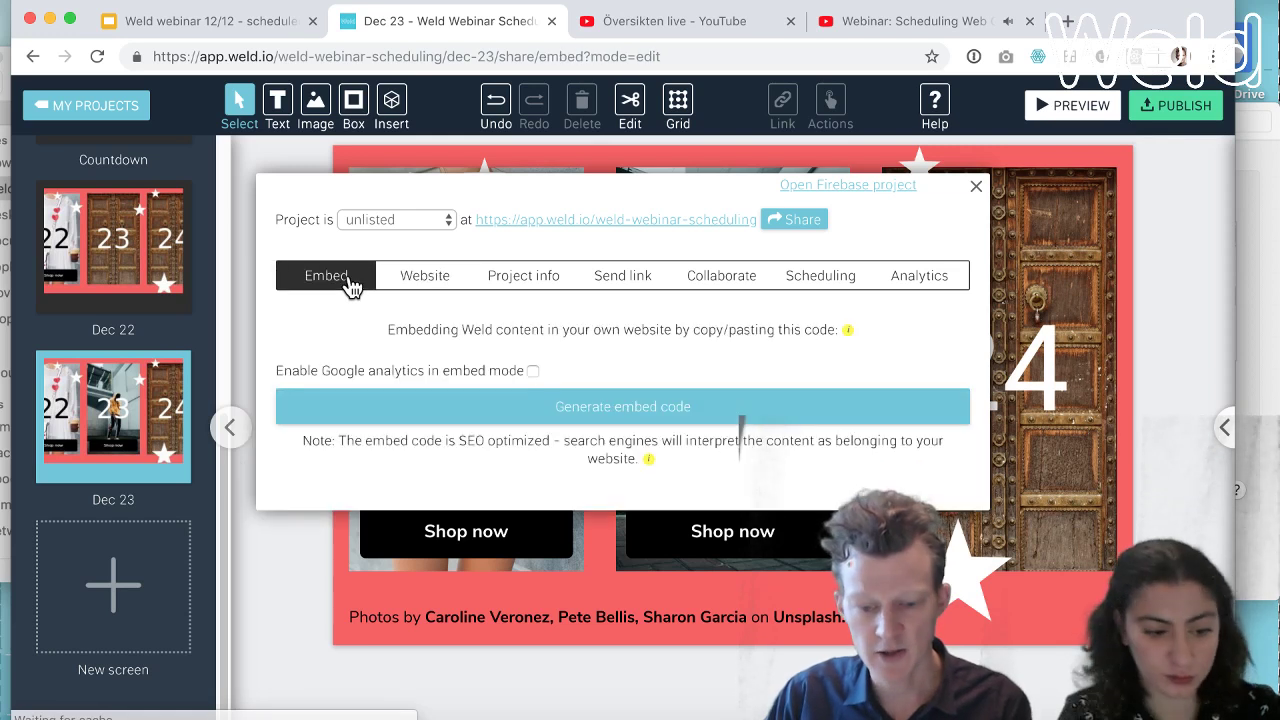
{"action": "left_click", "coordinate": [452, 410]}
{"action": "left_click", "coordinate": [502, 432]}
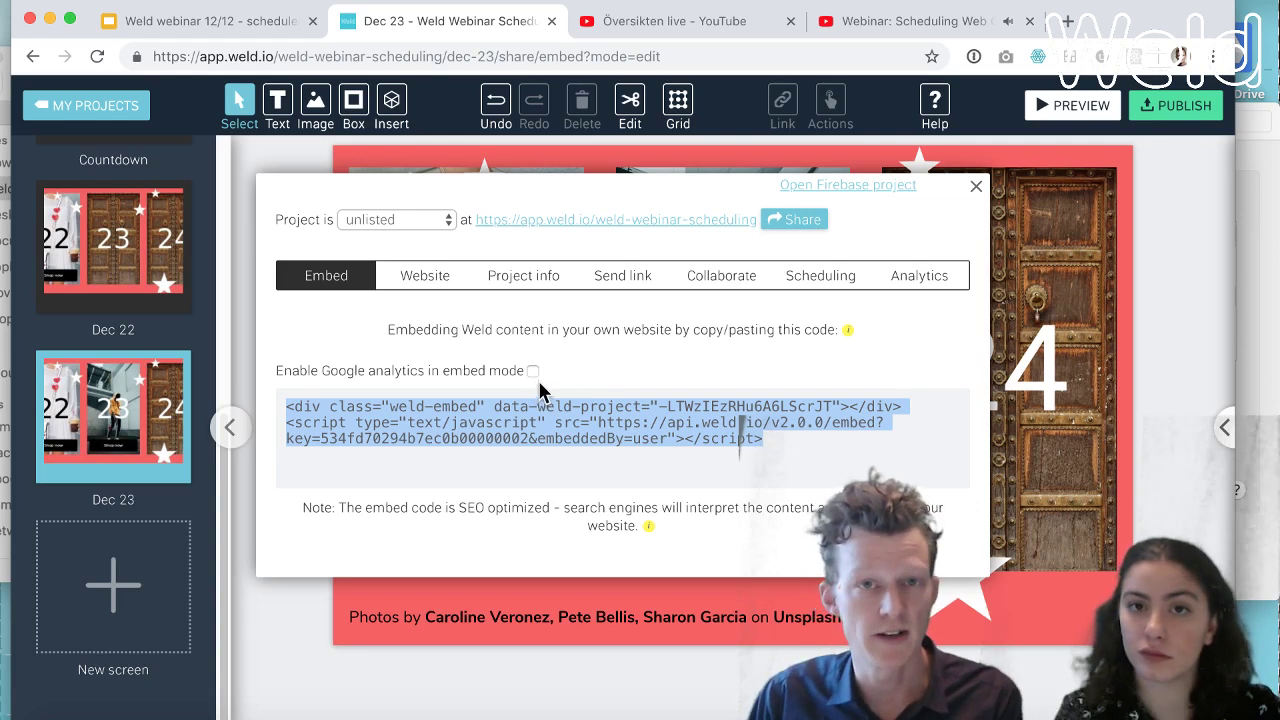
{"action": "left_click", "coordinate": [975, 187]}
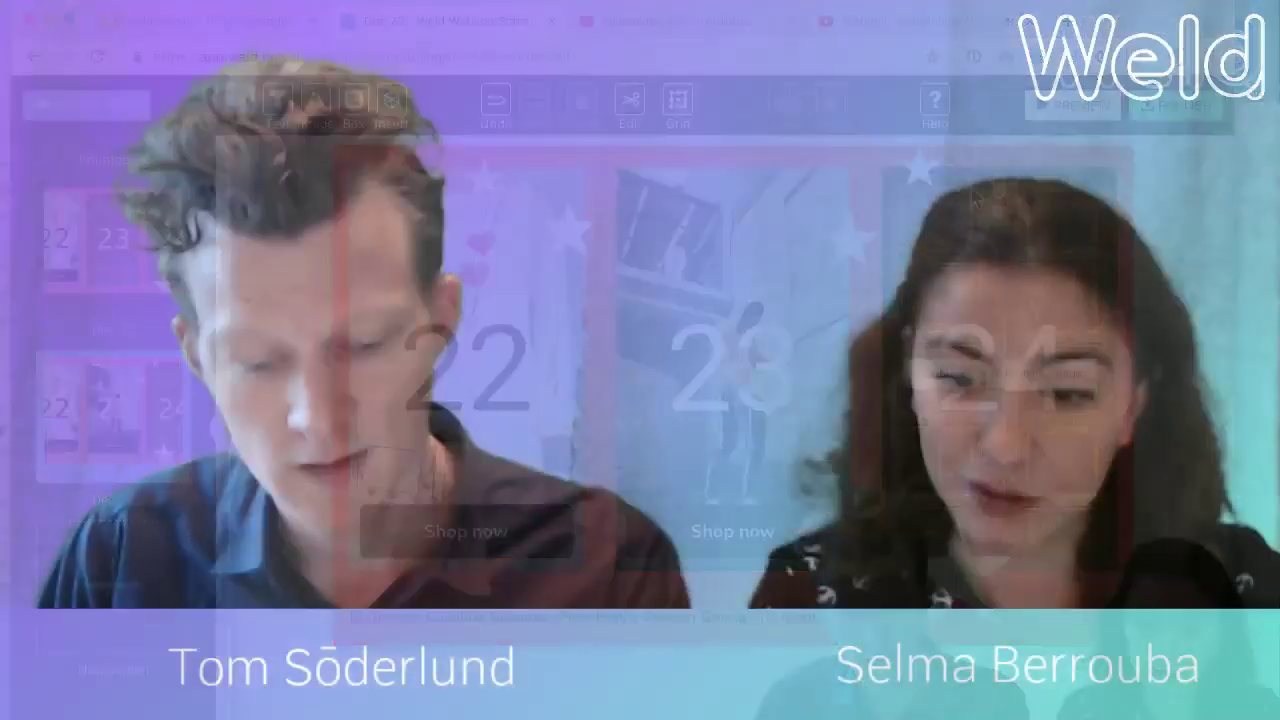